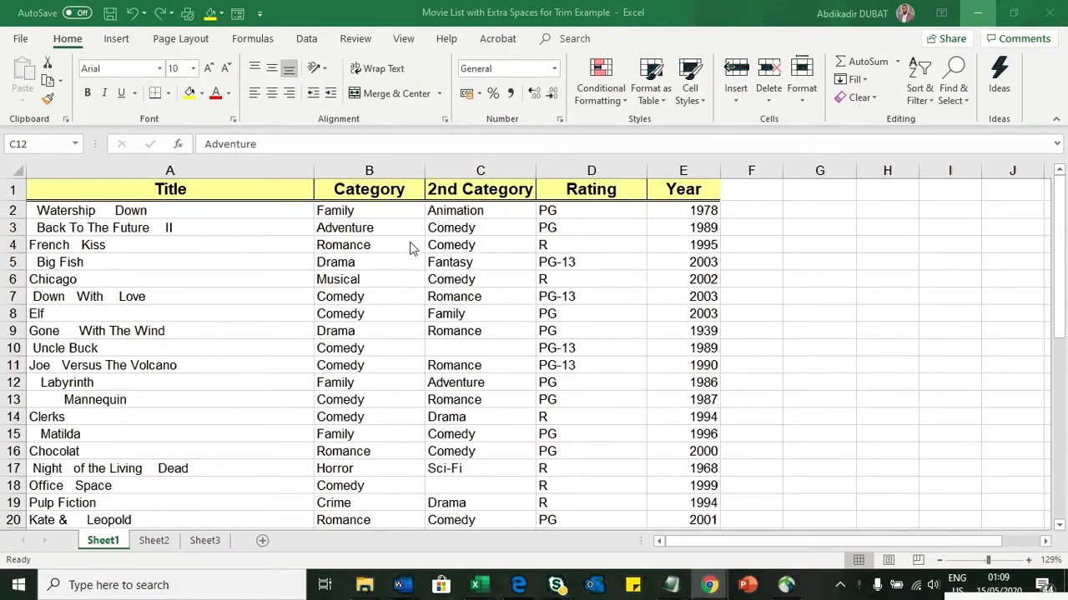
Step: Examine the movie list's column headings and the Title entries for extra spaces before and between words
left_click(294, 232)
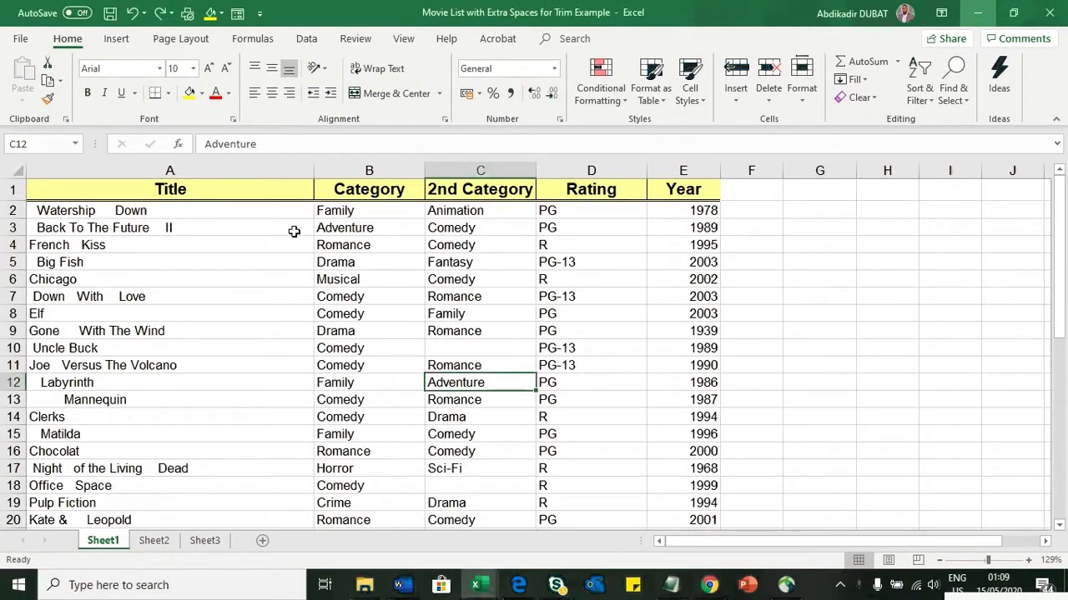
left_click(209, 251)
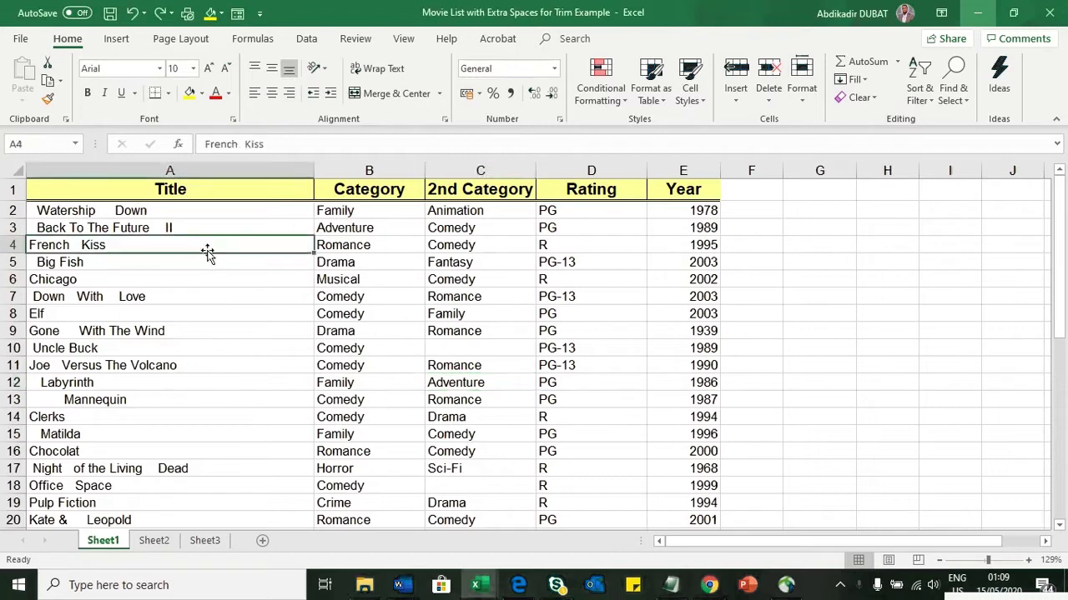
left_click(159, 190)
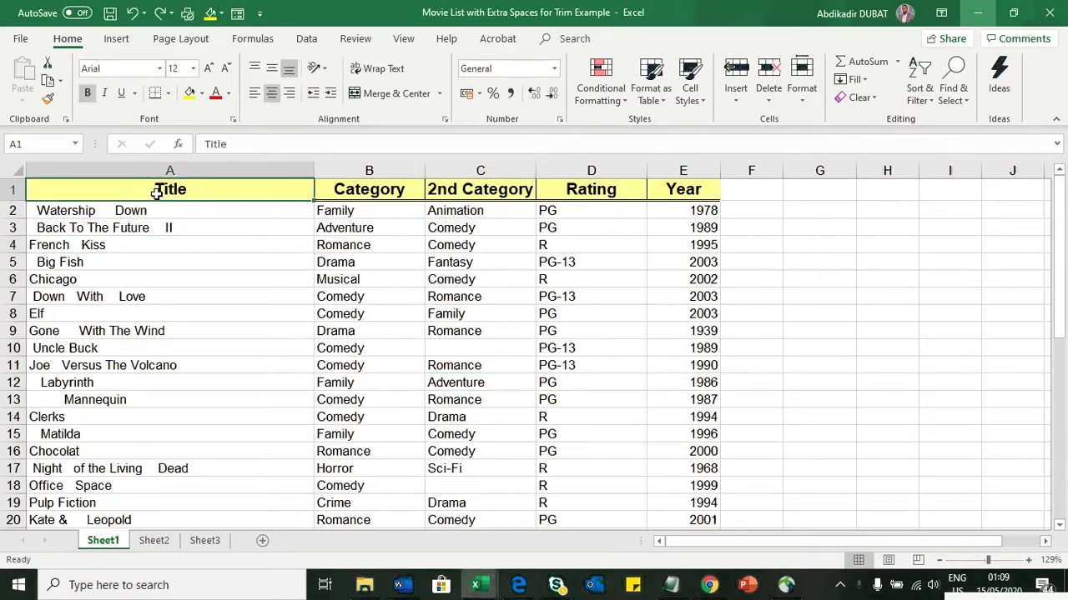
left_click(372, 193)
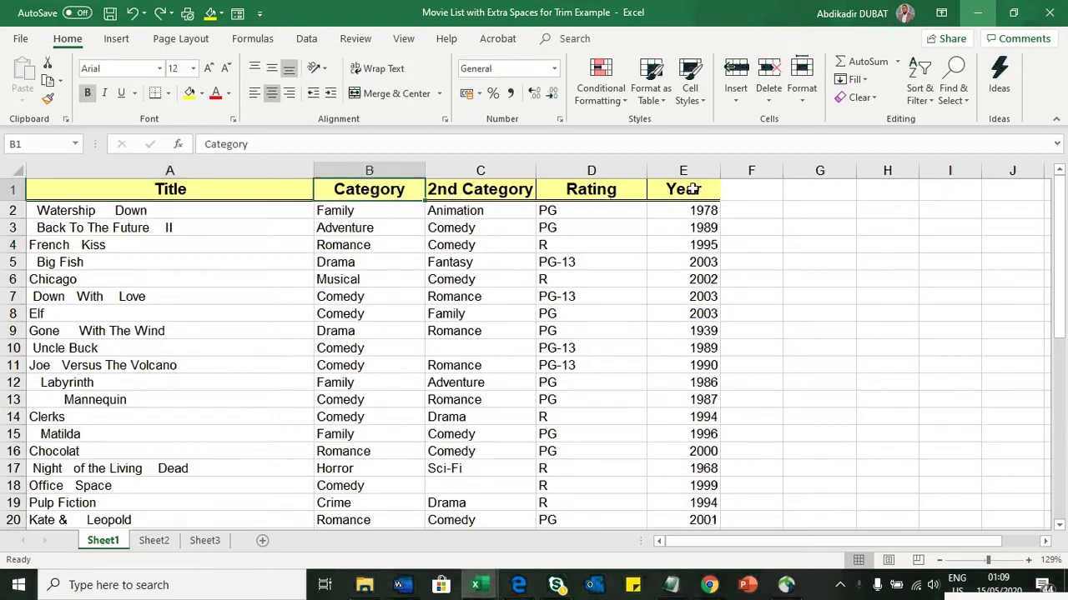
left_click(243, 249)
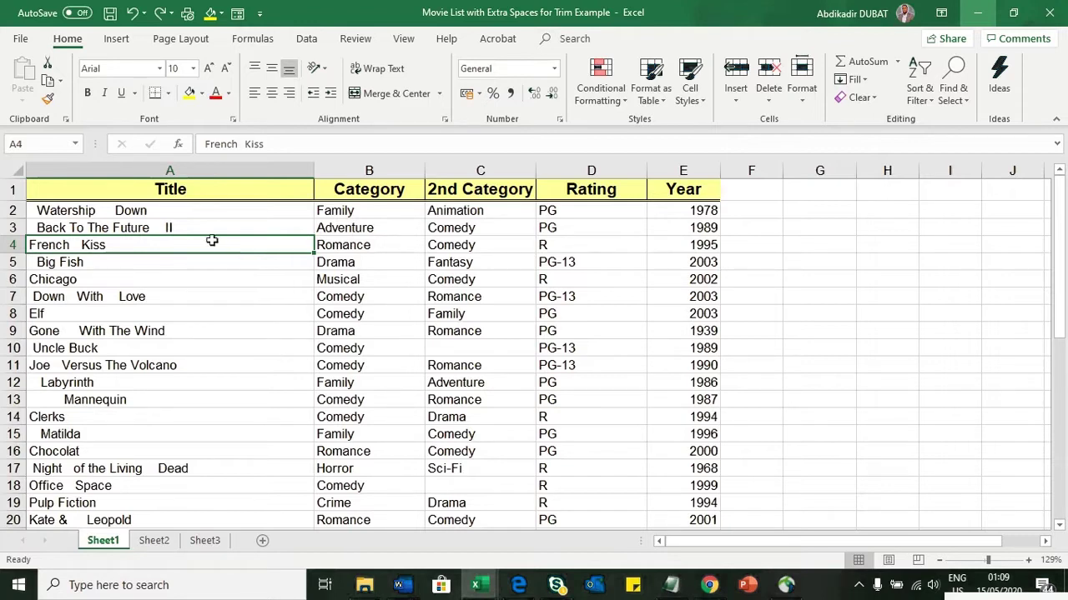
left_click_drag(148, 210, 159, 511)
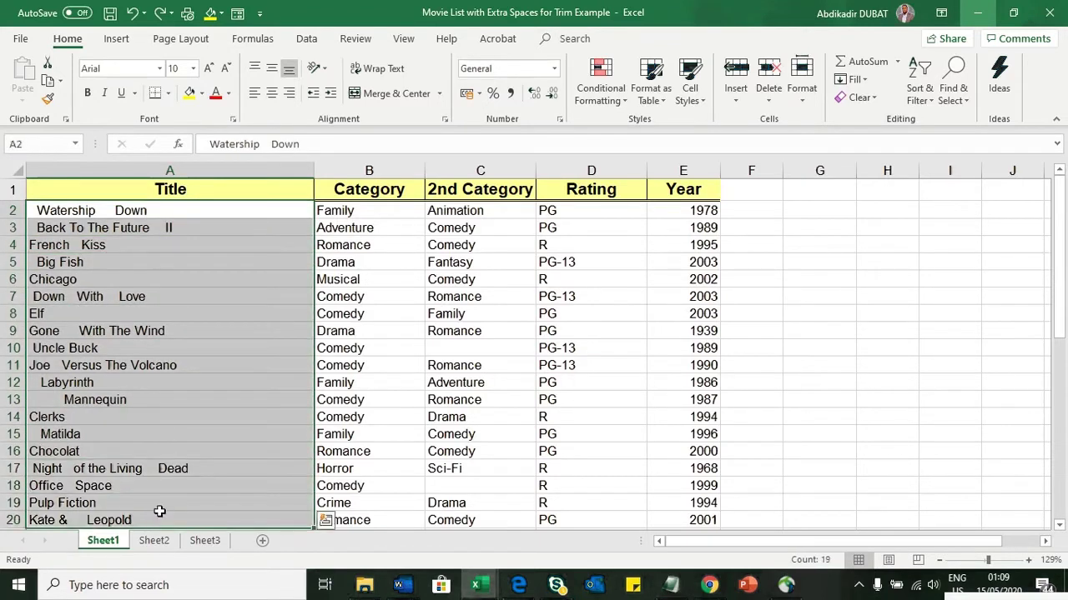
left_click(96, 216)
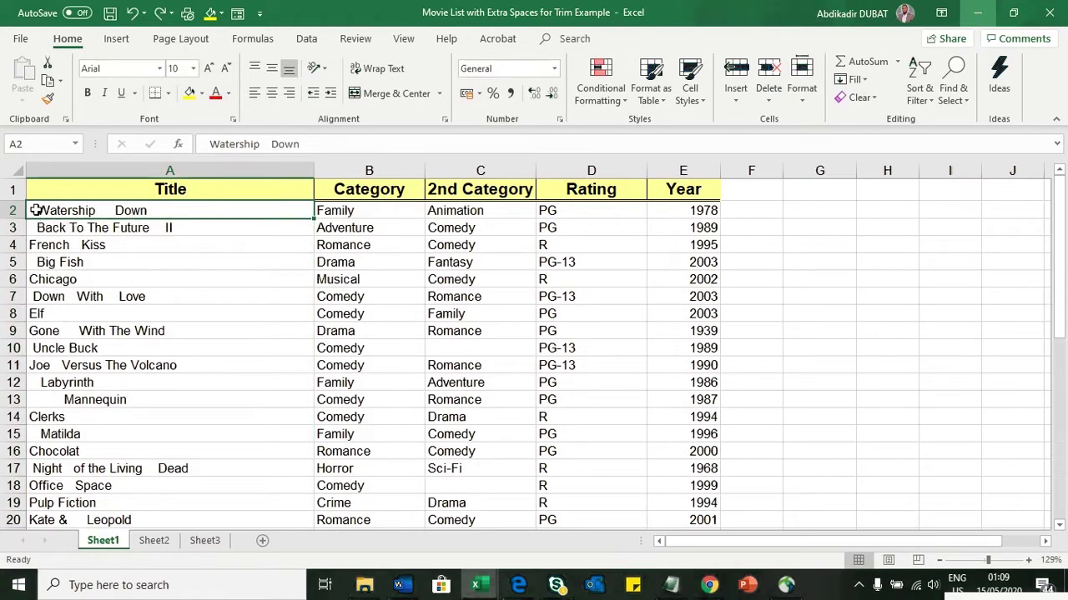
double_click(106, 210)
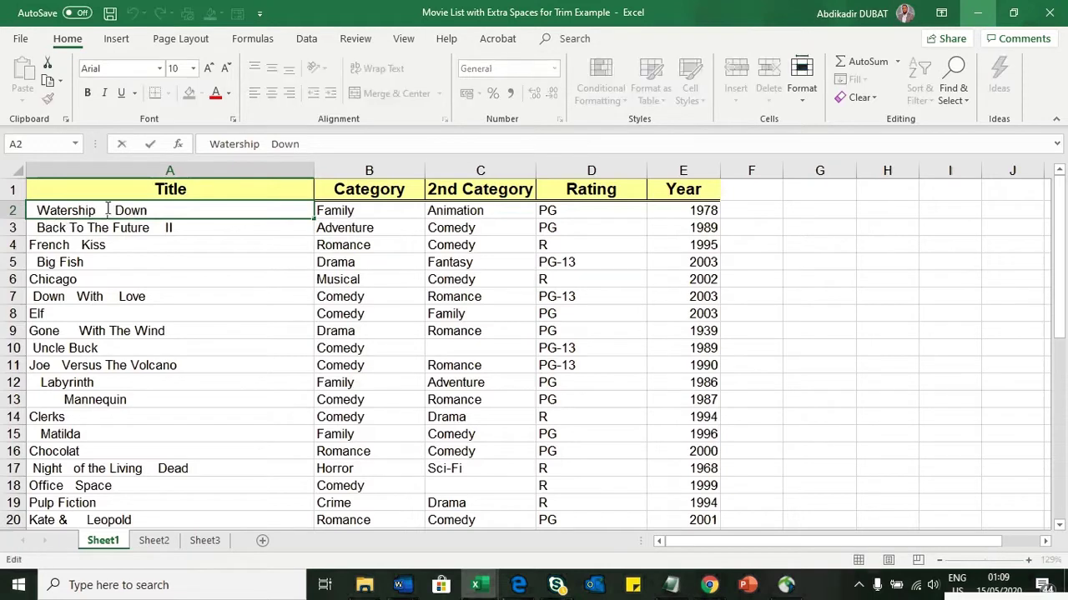
left_click(142, 228)
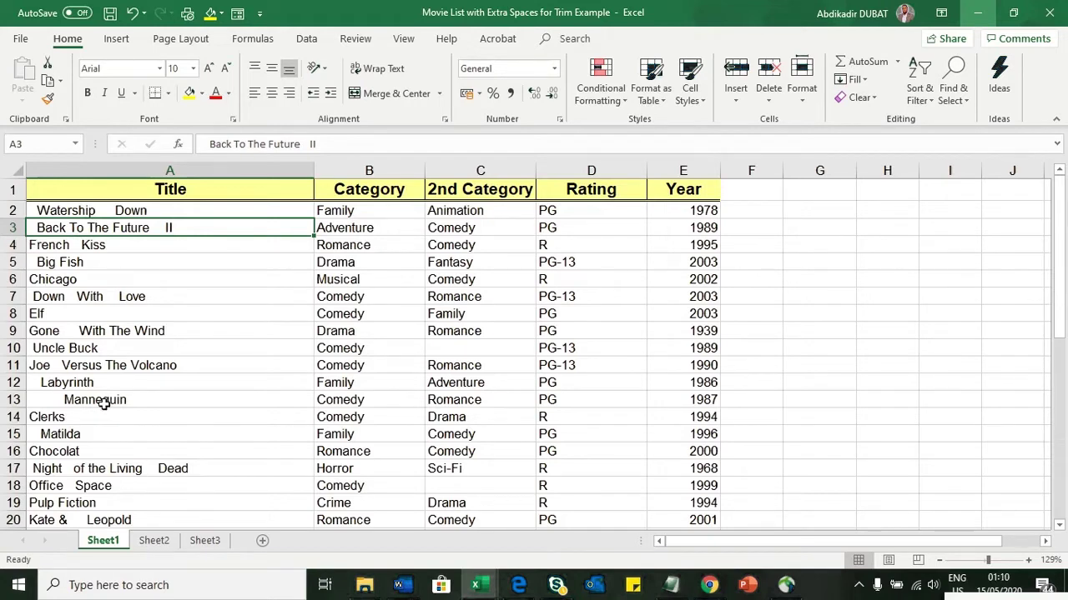
double_click(112, 210)
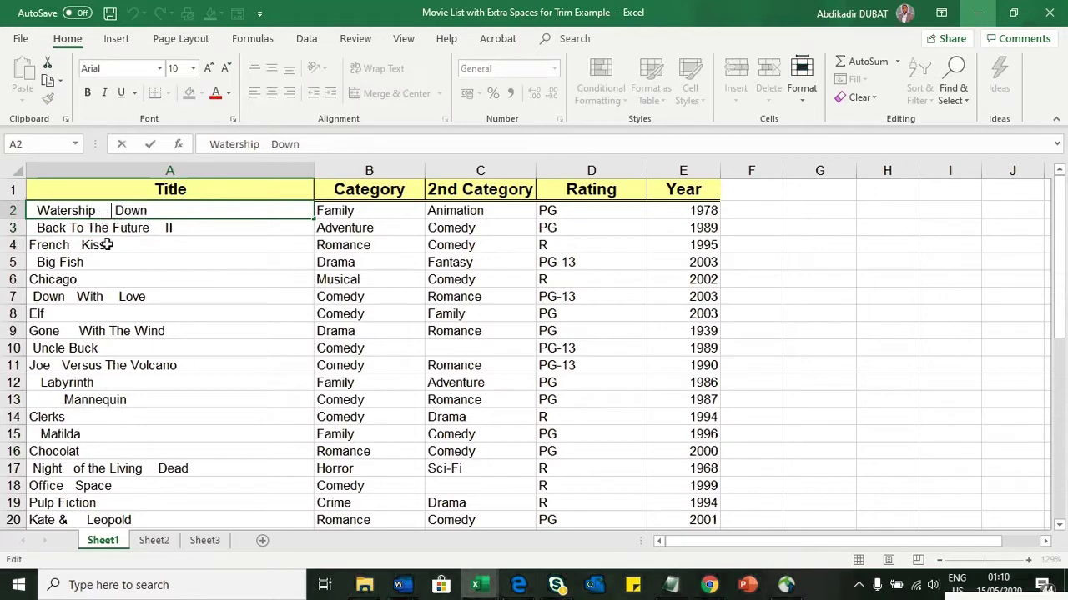
left_click(106, 245)
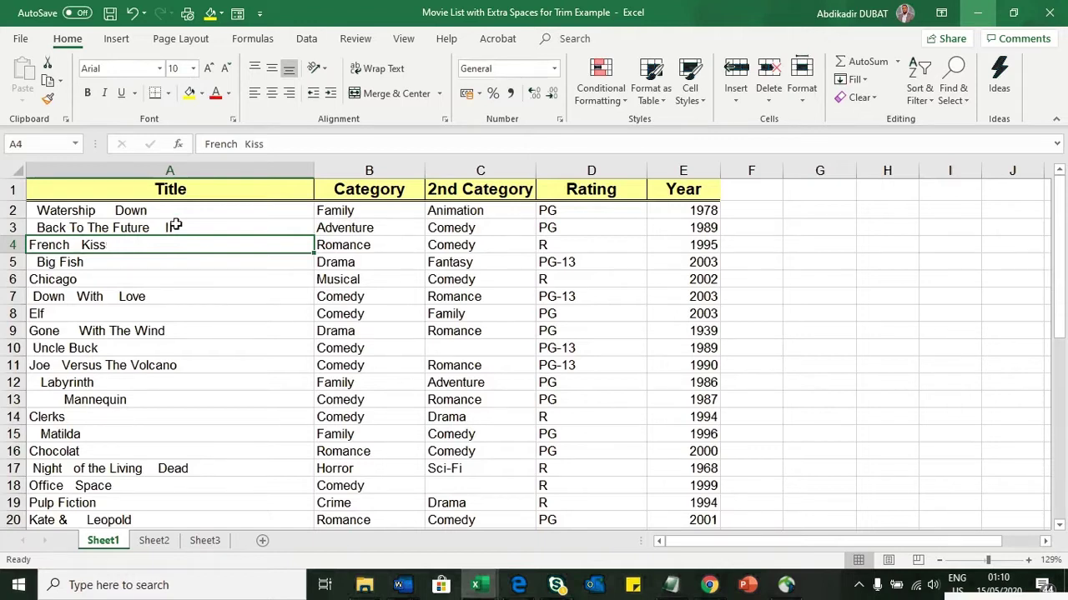
Step: Insert a blank column between the Title and Category columns
left_click(370, 170)
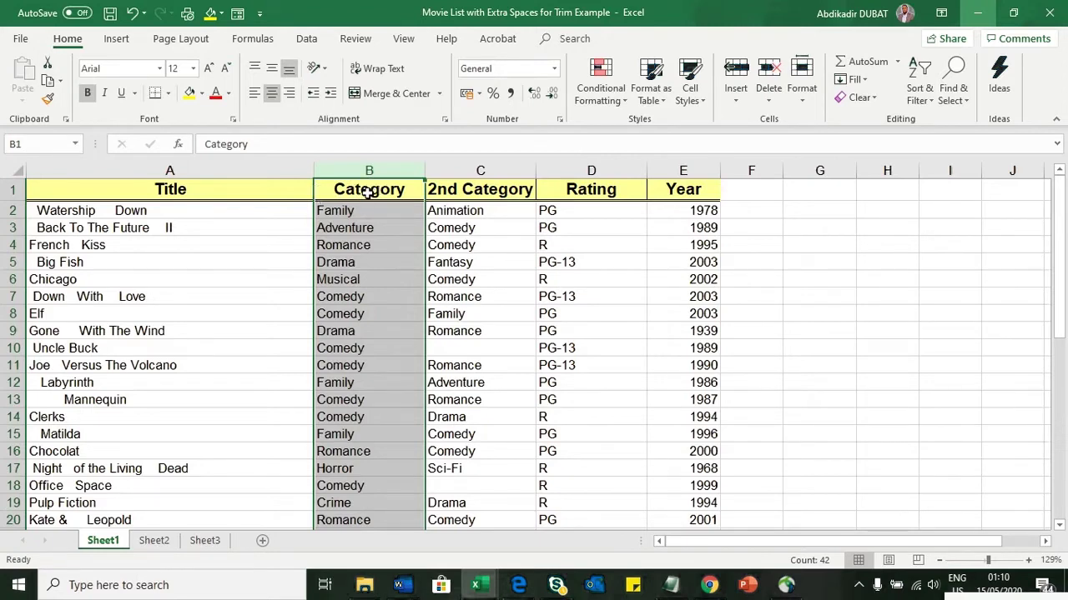
right_click(364, 225)
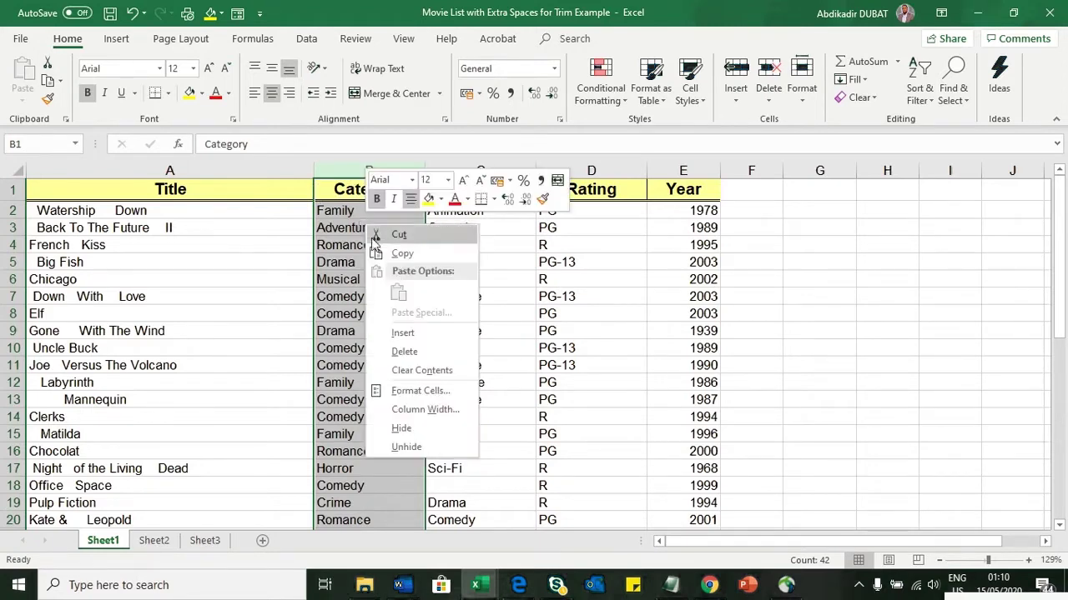
left_click(392, 330)
left_click(373, 189)
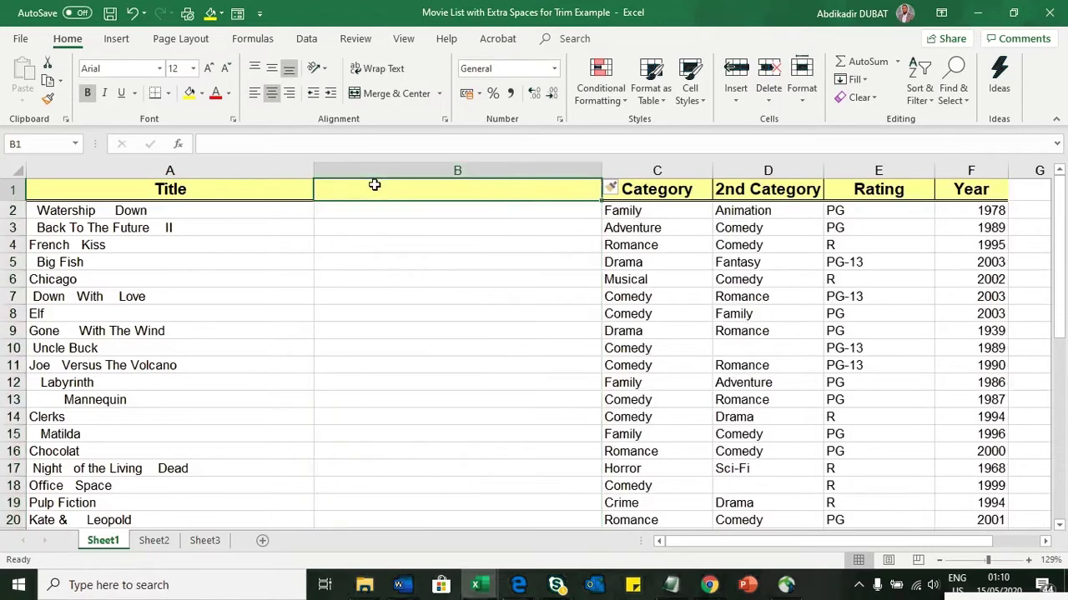
Step: Enter the formula =TRIM(A2) in cell B2 to clean the first movie title, and review the formula
left_click(386, 208)
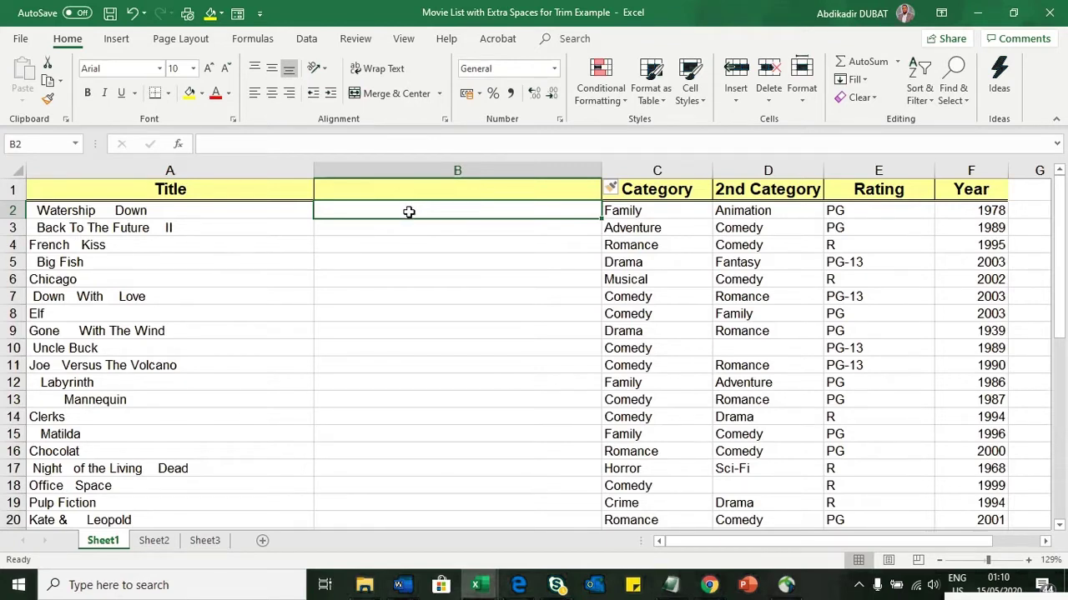
double_click(409, 212)
type("=tr")
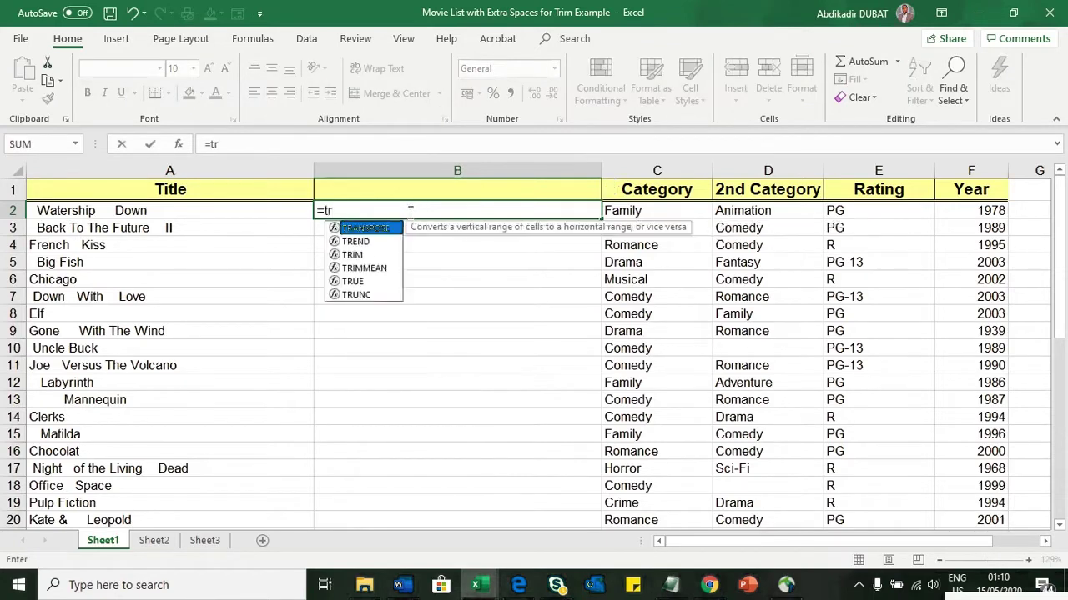
type("im")
key("Tab")
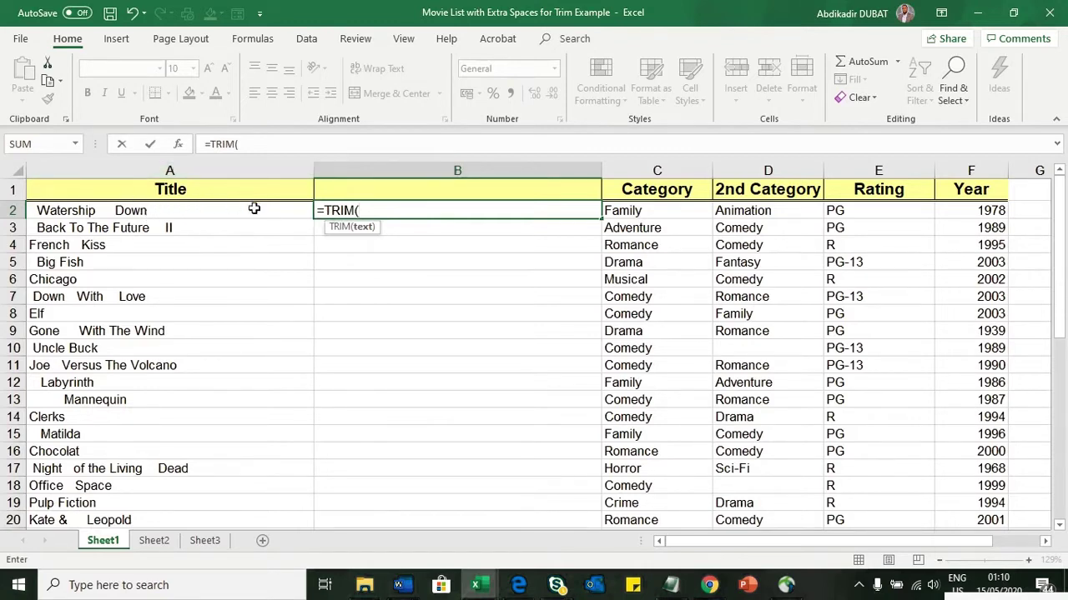
left_click(157, 209)
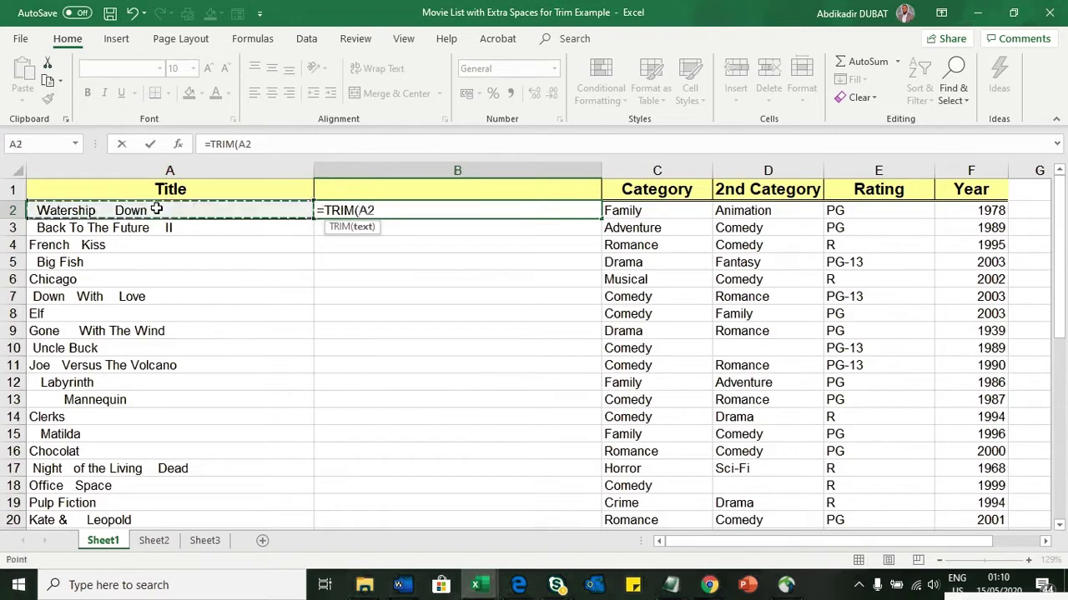
type(")")
key("Return")
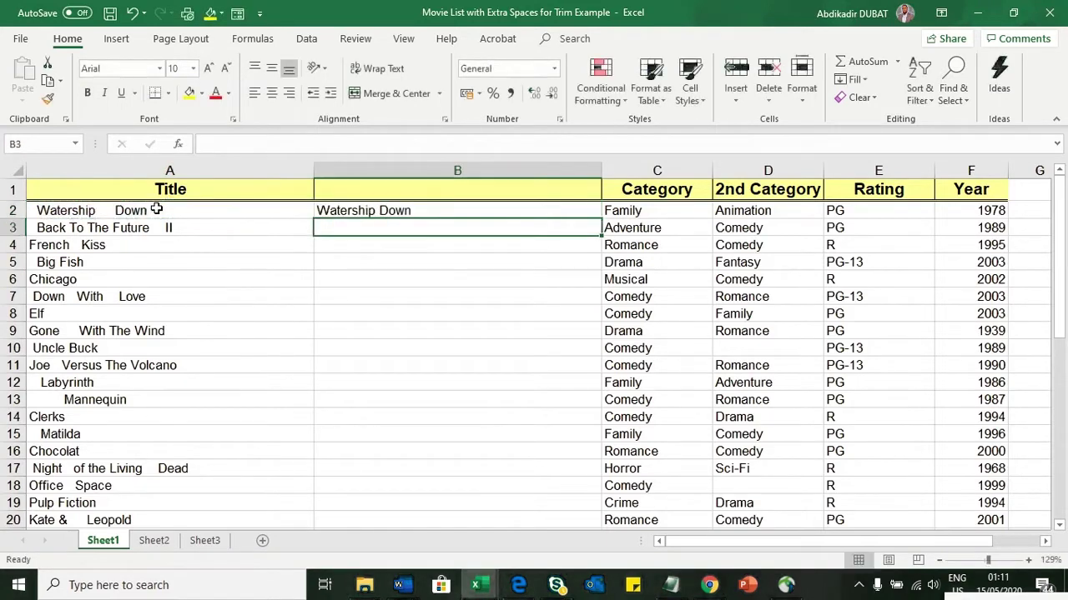
left_click(347, 210)
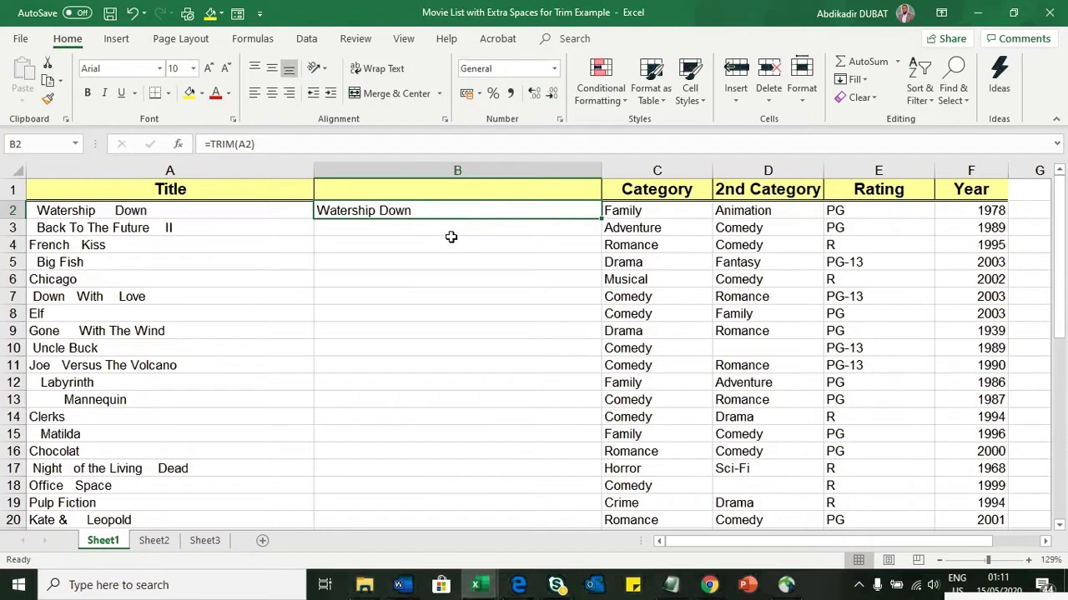
double_click(424, 211)
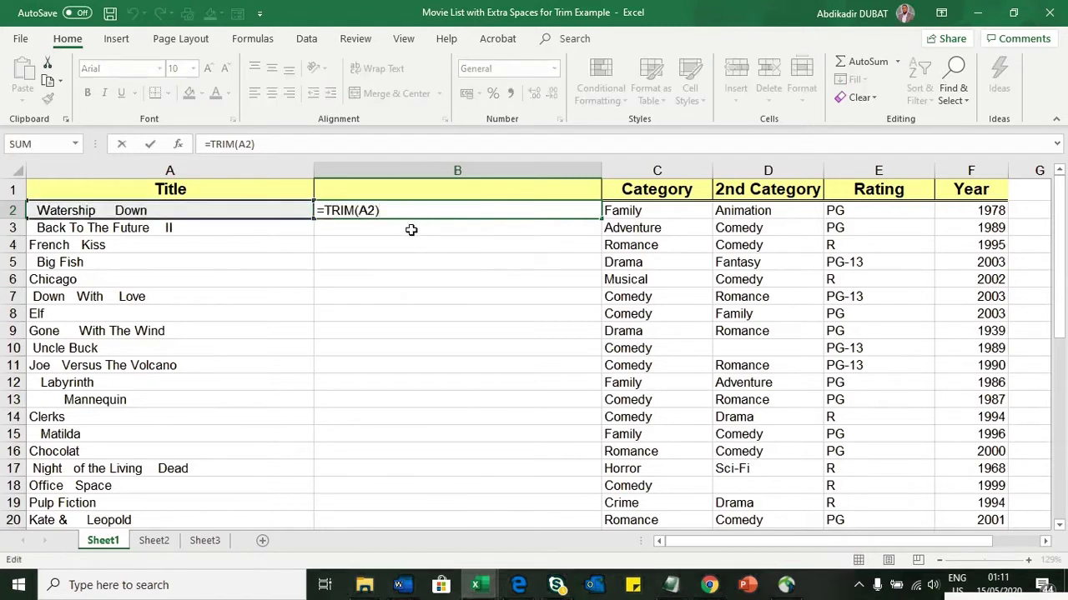
key("Return")
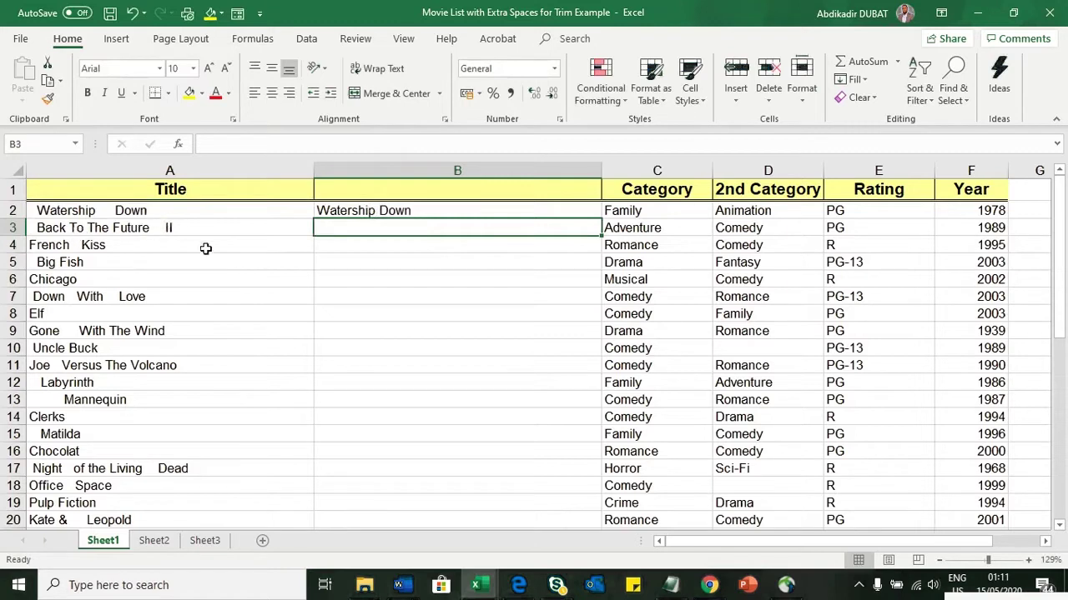
type("=")
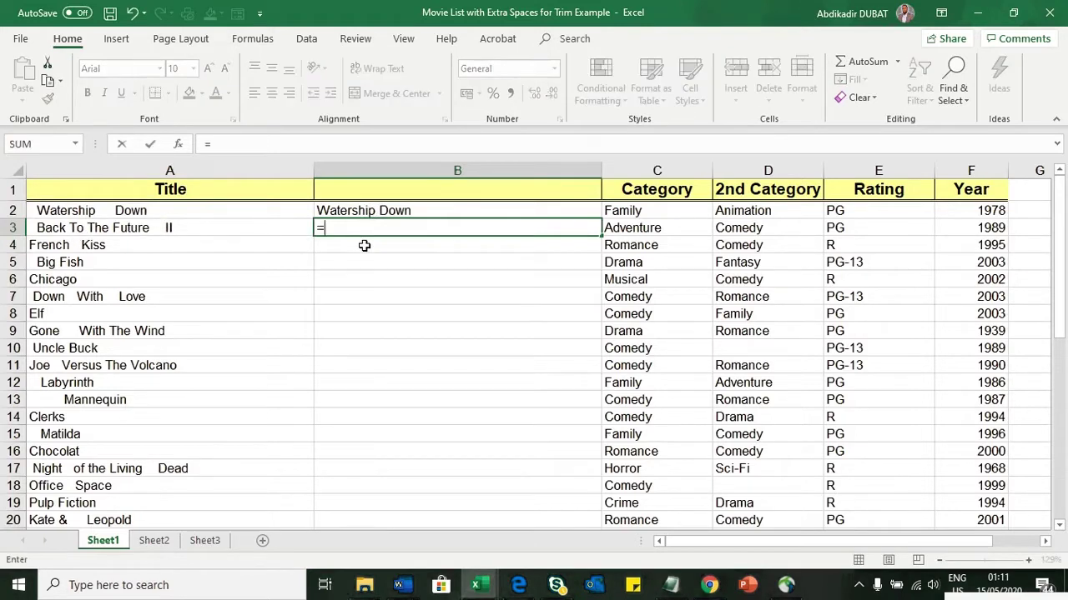
type("trim")
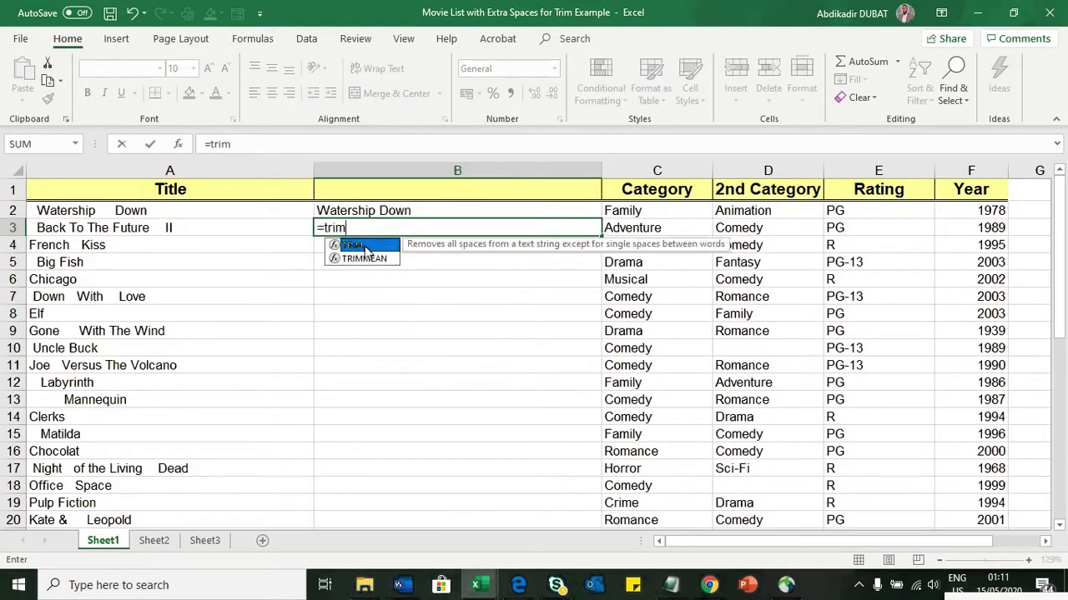
double_click(365, 248)
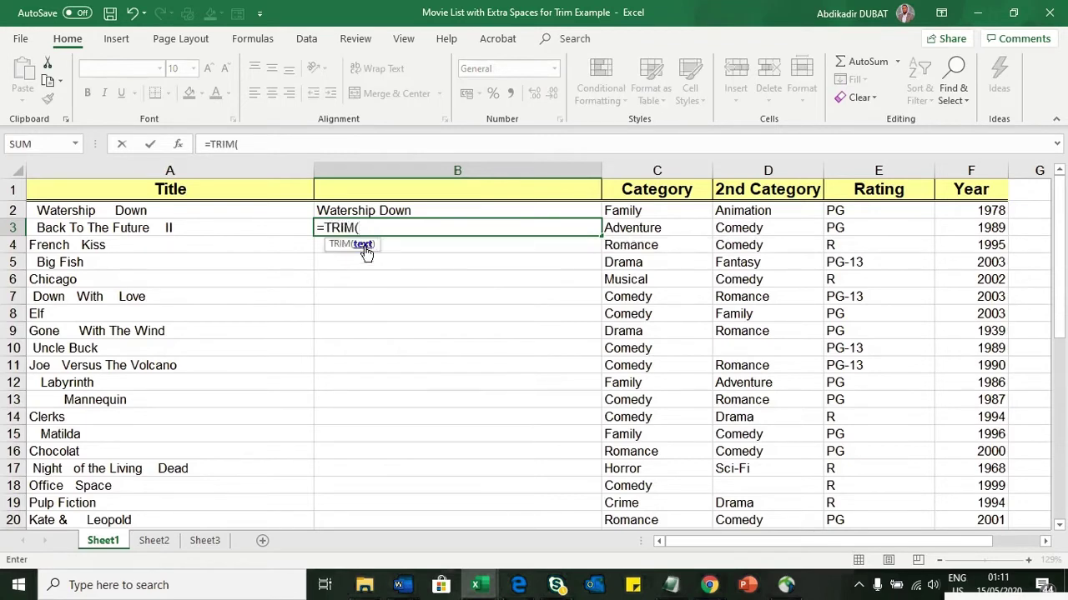
key("BackSpace")
key("BackSpace")
key("BackSpace")
key("BackSpace")
key("BackSpace")
key("BackSpace")
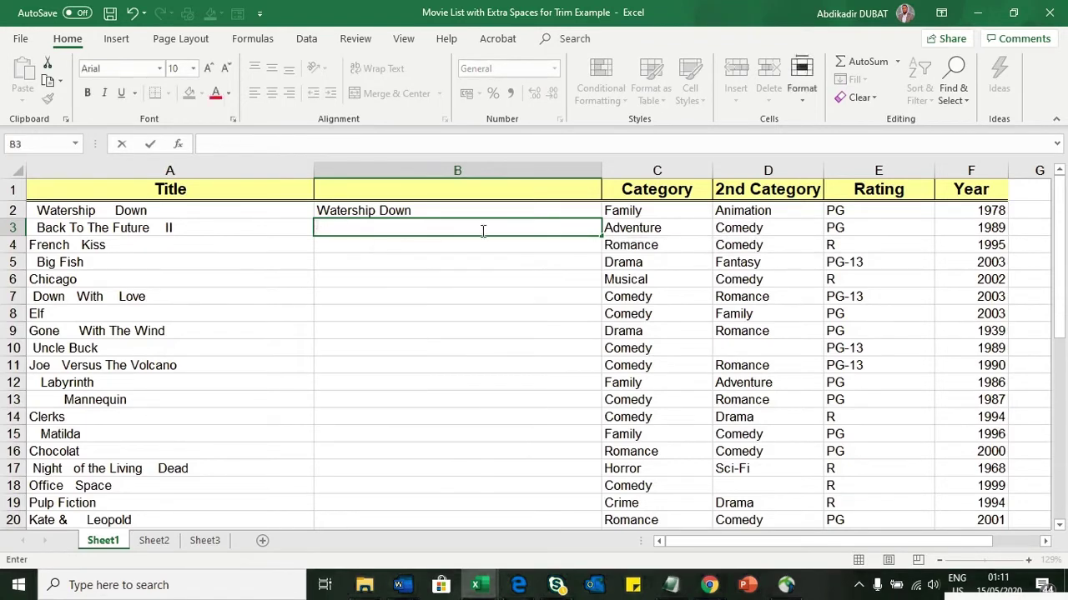
Step: Fill the TRIM formula from B2 down column B for all movie titles and check the copied formulas
left_click(472, 214)
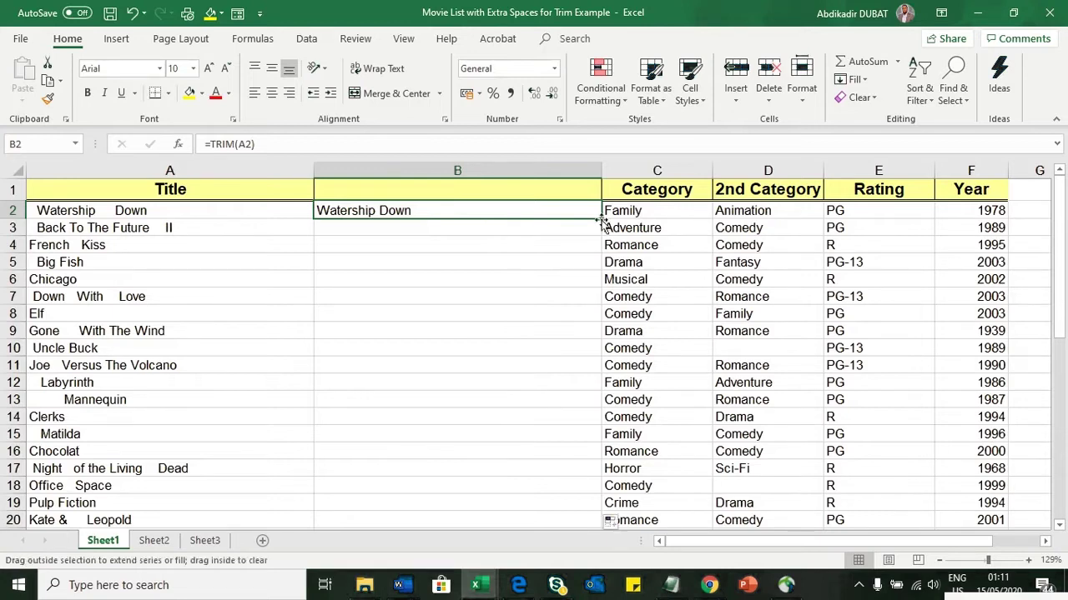
double_click(601, 218)
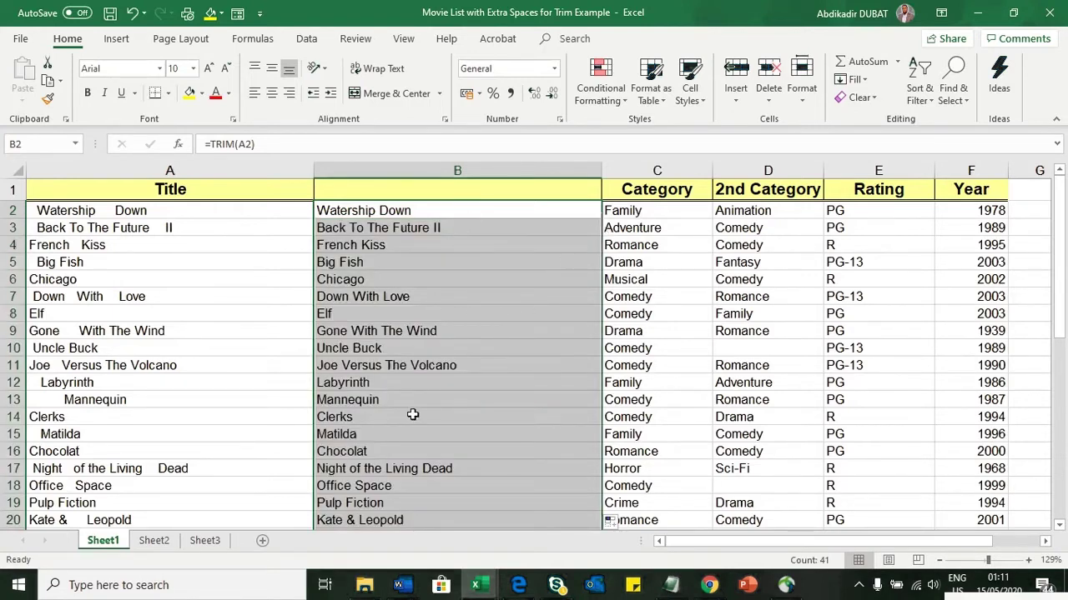
left_click(392, 368)
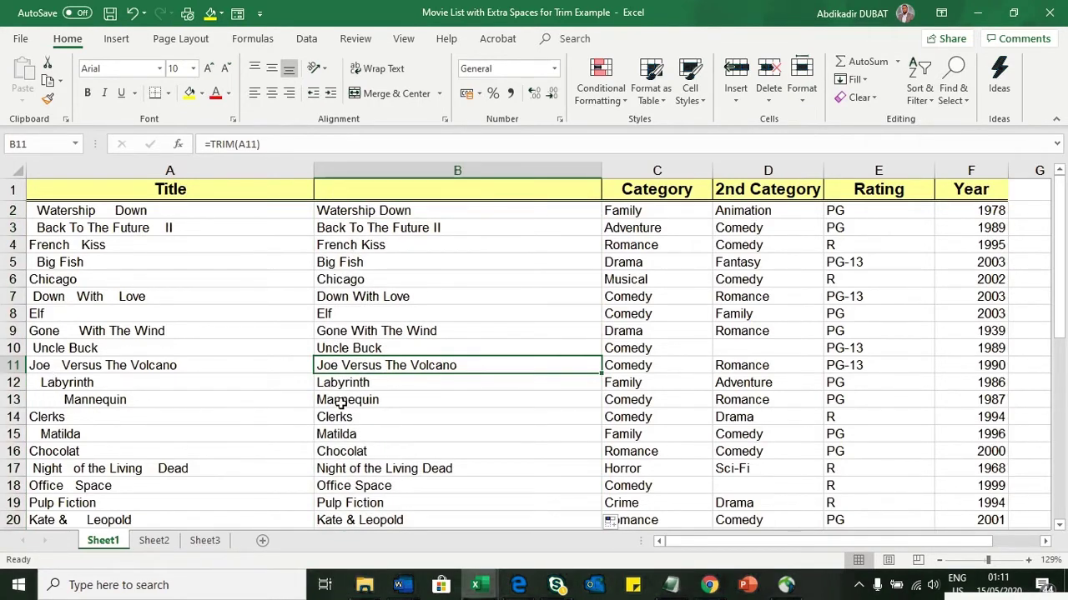
left_click(430, 262)
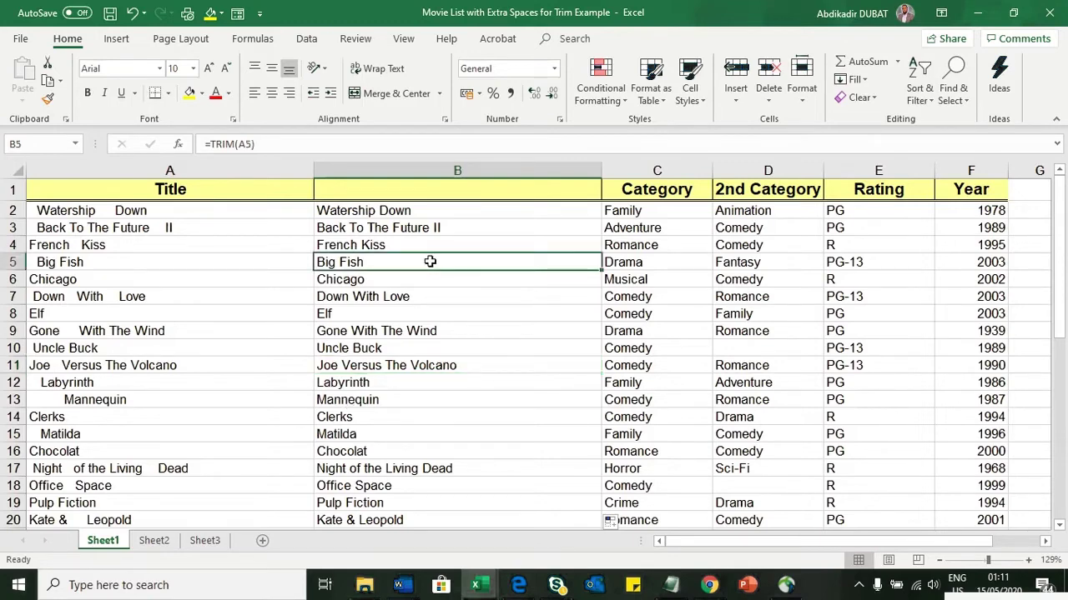
Step: Try deleting the original Title column A and undo the deletion
left_click(140, 172)
left_click(447, 170)
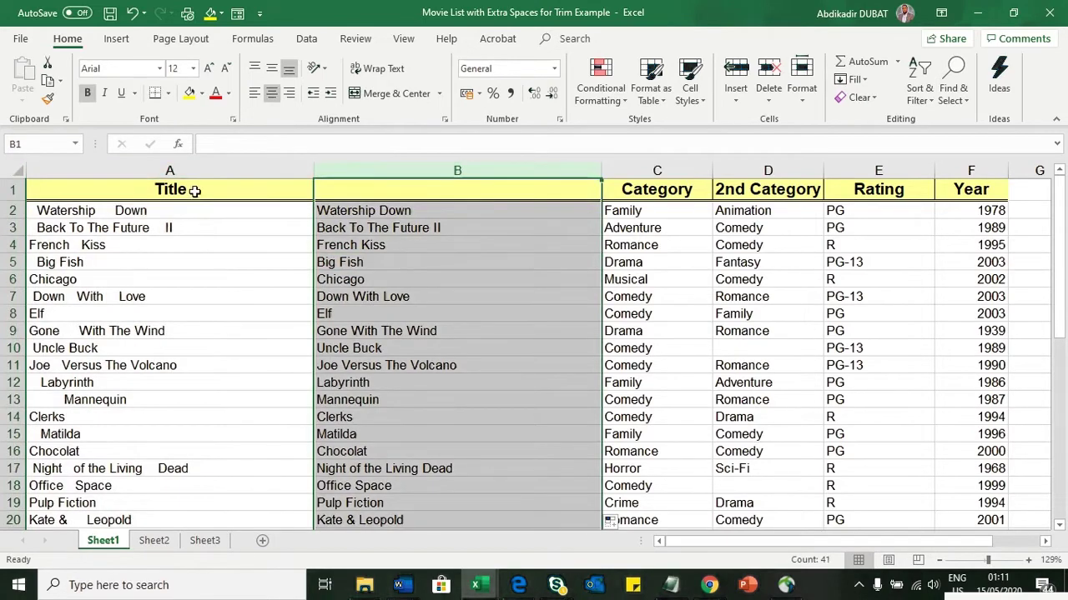
left_click(178, 170)
right_click(191, 244)
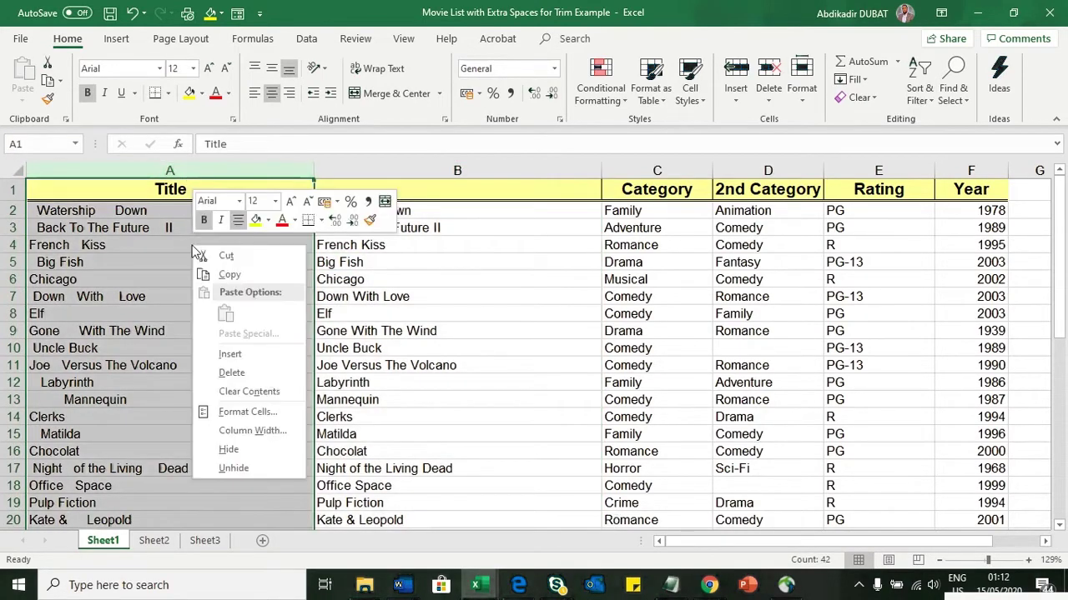
left_click(230, 372)
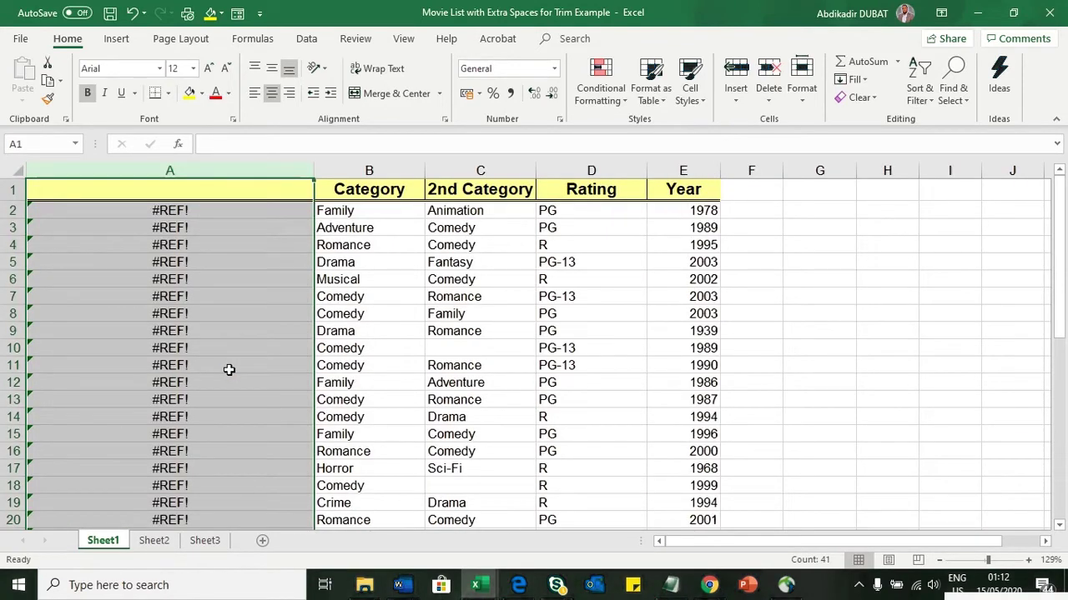
key("ctrl+z")
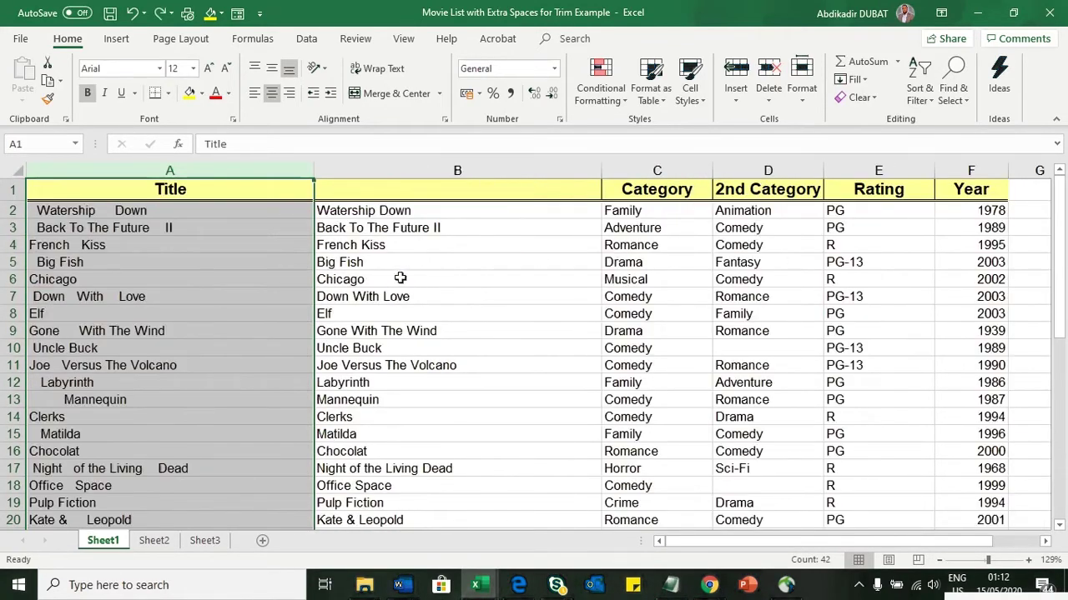
left_click(383, 170)
left_click(379, 211)
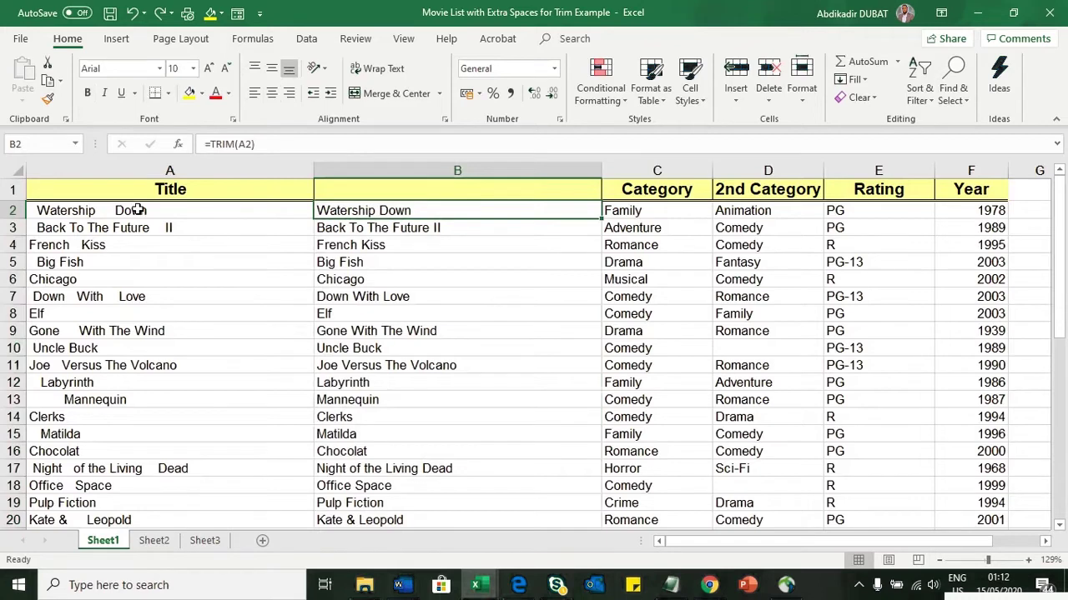
Step: Copy the whole TRIM formula column B and paste it as values only over the original titles in column A
double_click(401, 210)
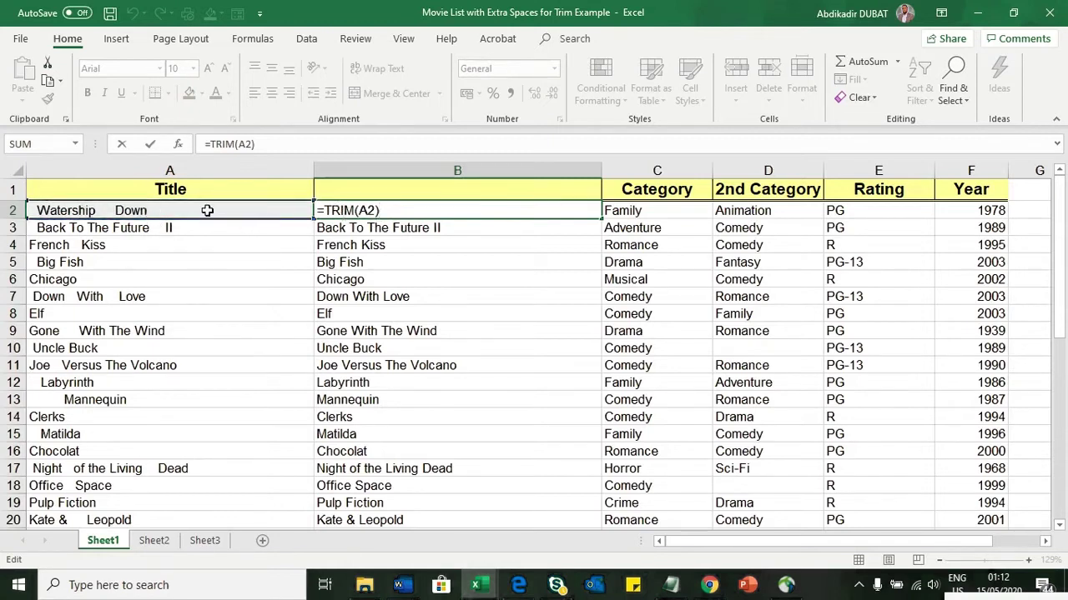
key("Return")
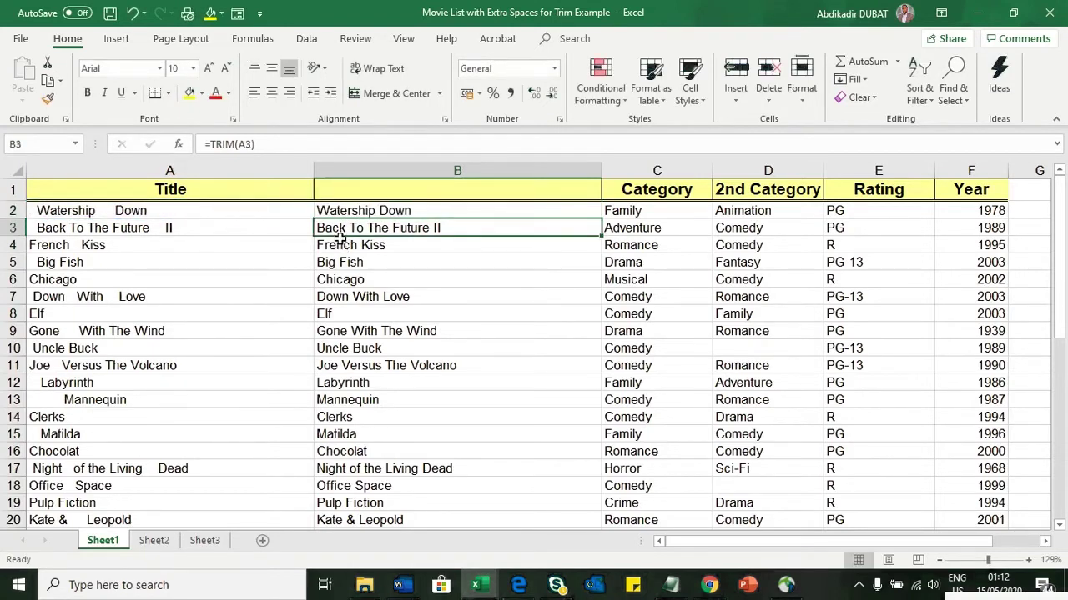
left_click(398, 180)
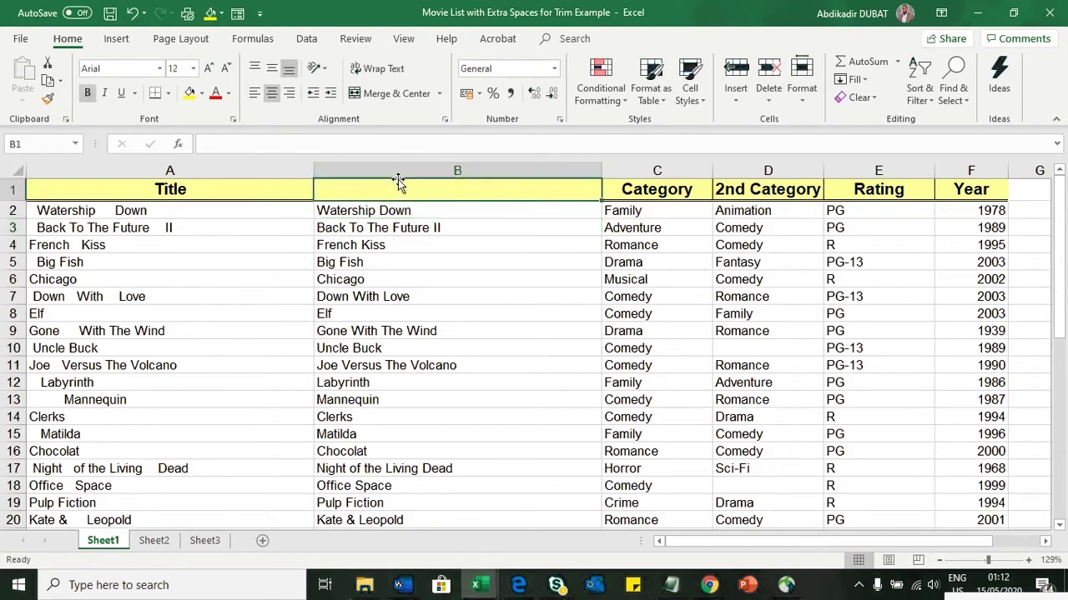
left_click(398, 173)
right_click(429, 281)
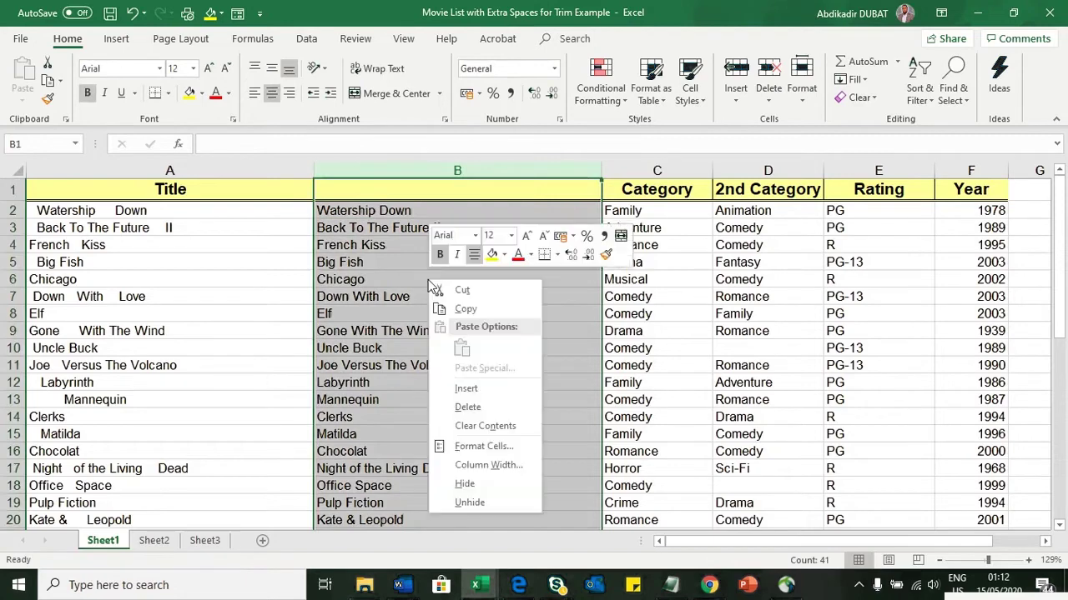
left_click(464, 310)
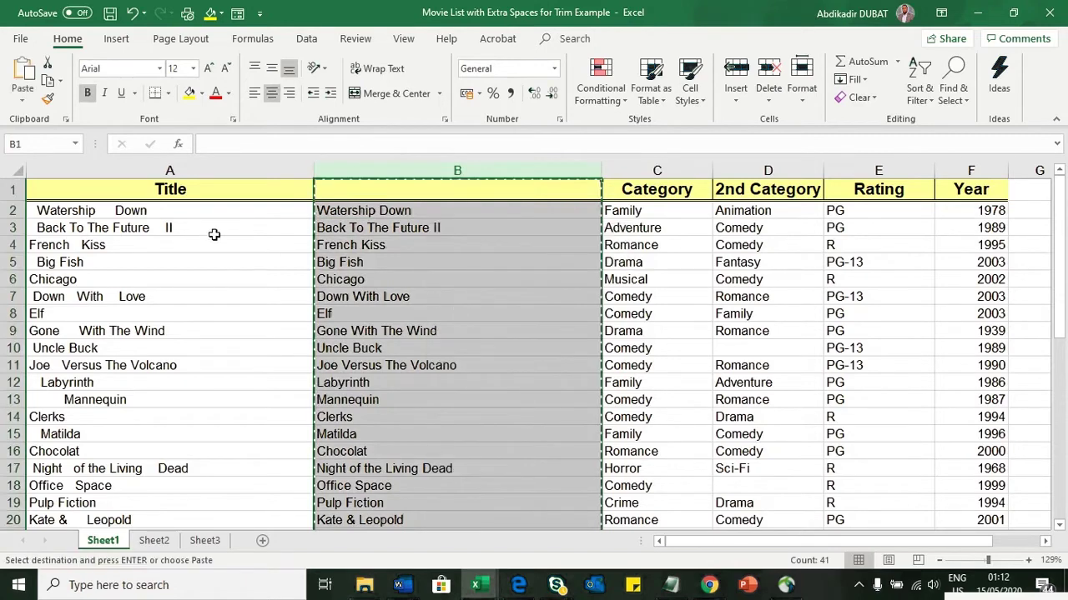
left_click(159, 173)
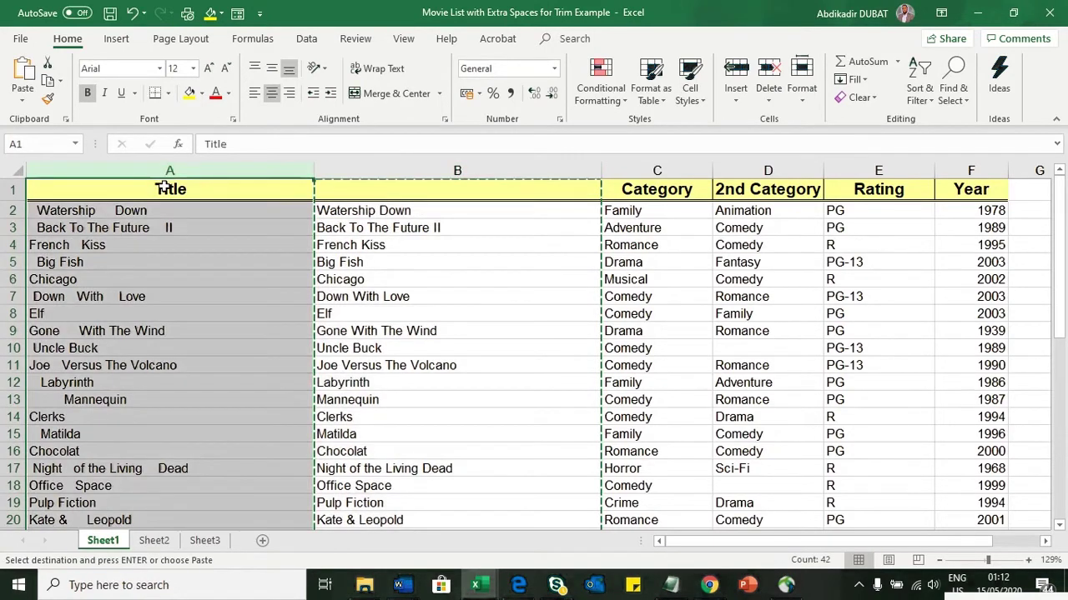
right_click(164, 188)
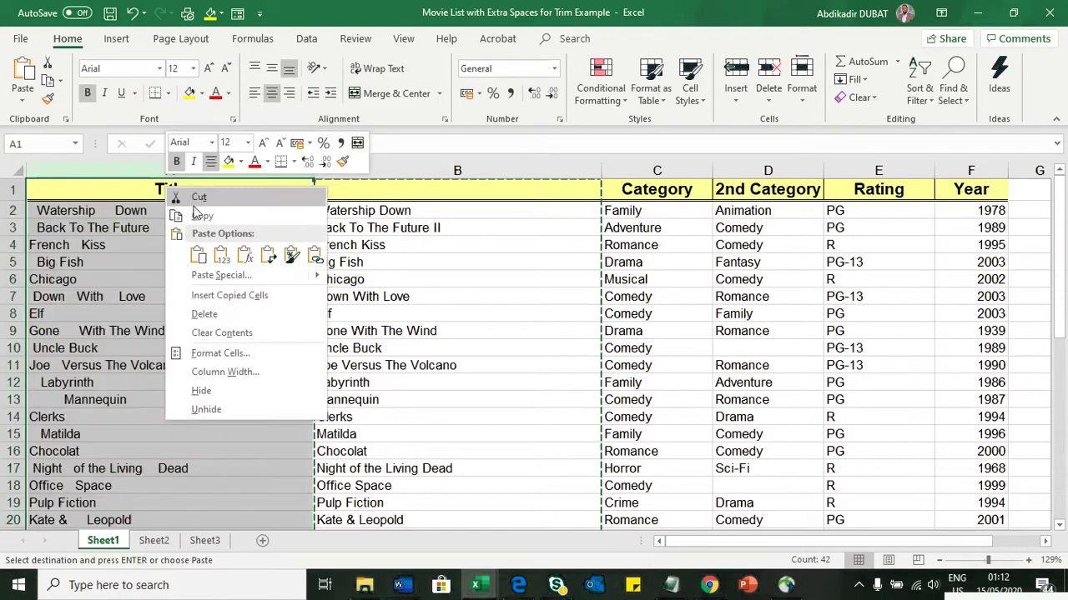
left_click(215, 274)
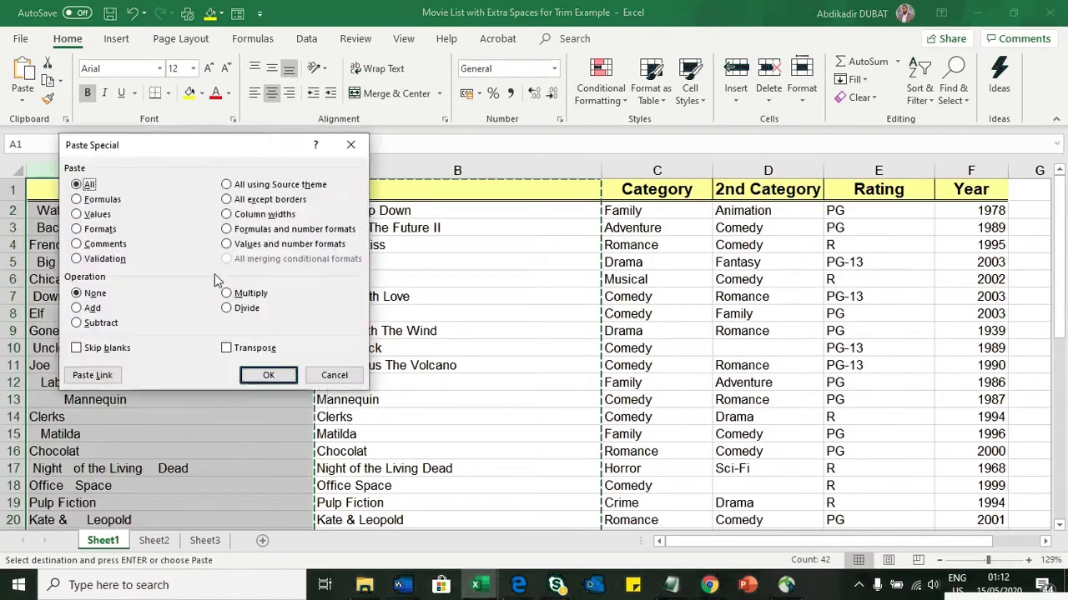
left_click(96, 214)
left_click(265, 375)
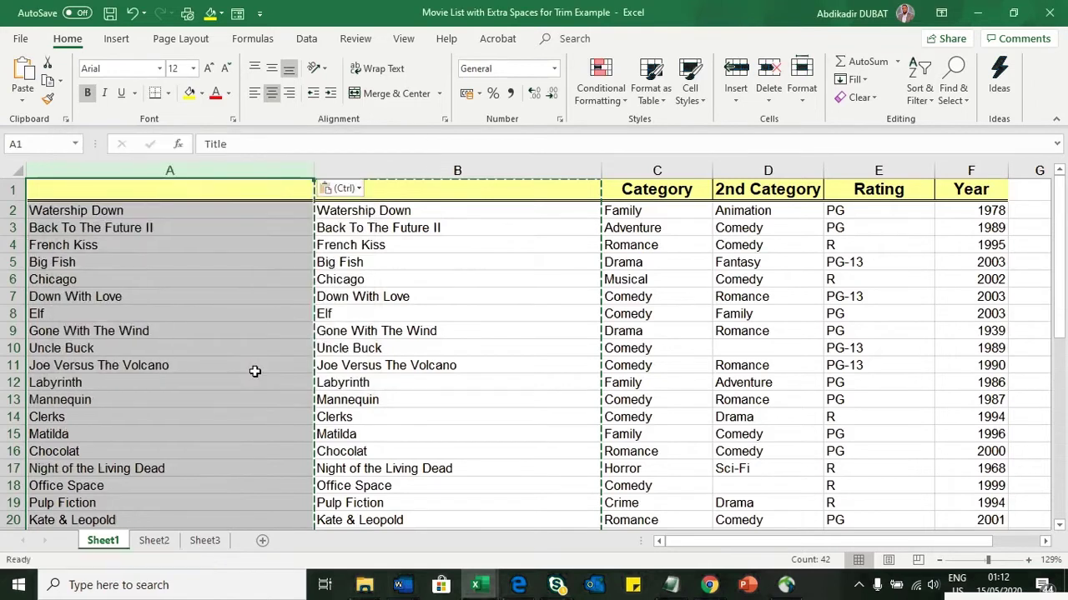
Step: Compare the pasted titles in column A with the formulas in column B, and delete the helper column B
left_click(143, 216)
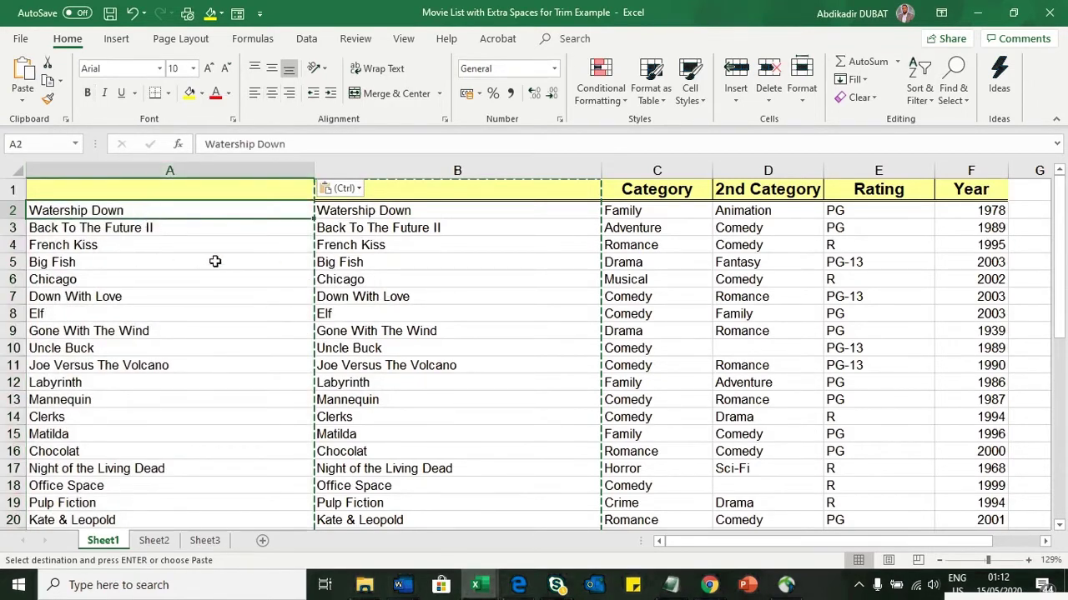
left_click(403, 305)
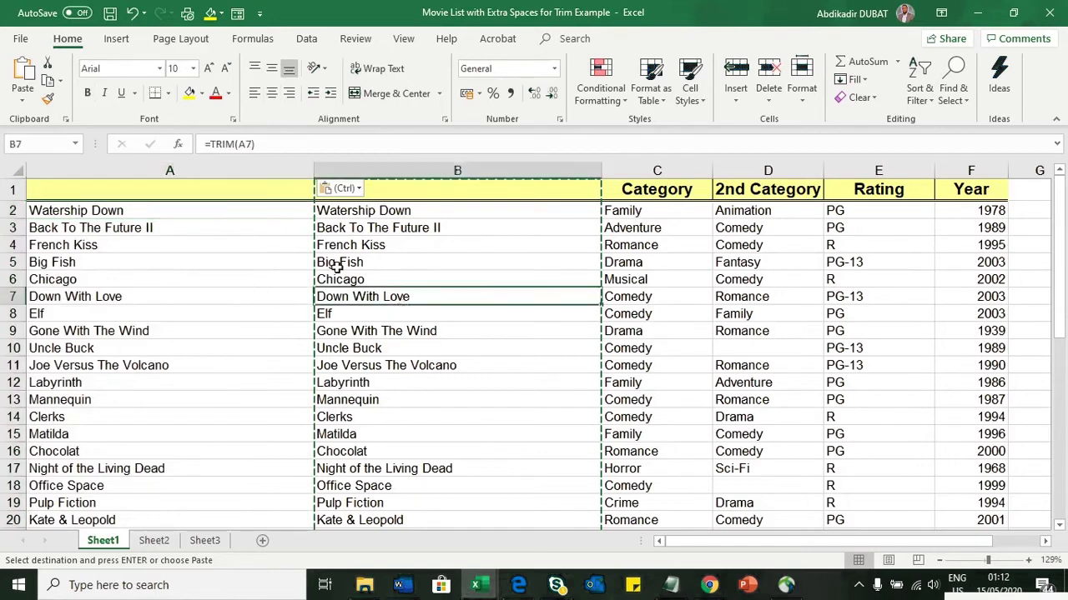
left_click(425, 273)
left_click(200, 259)
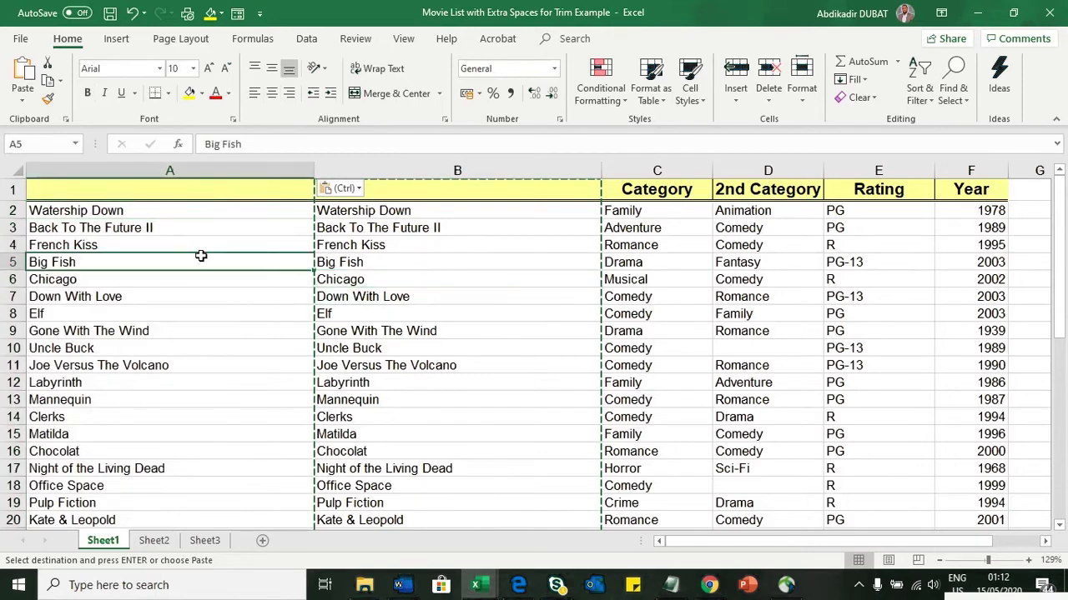
left_click(440, 172)
right_click(440, 236)
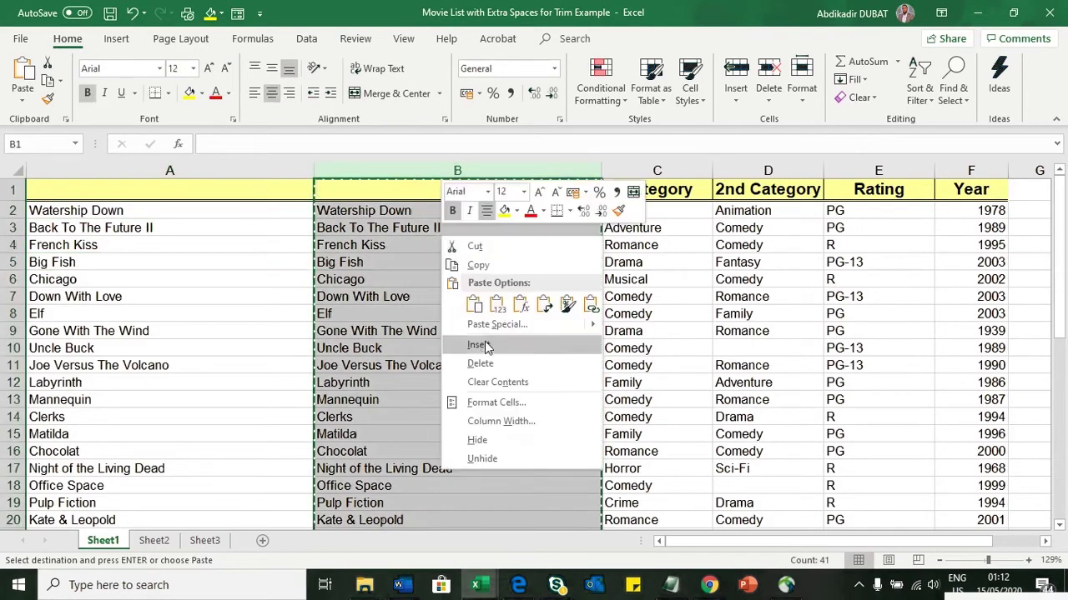
left_click(481, 367)
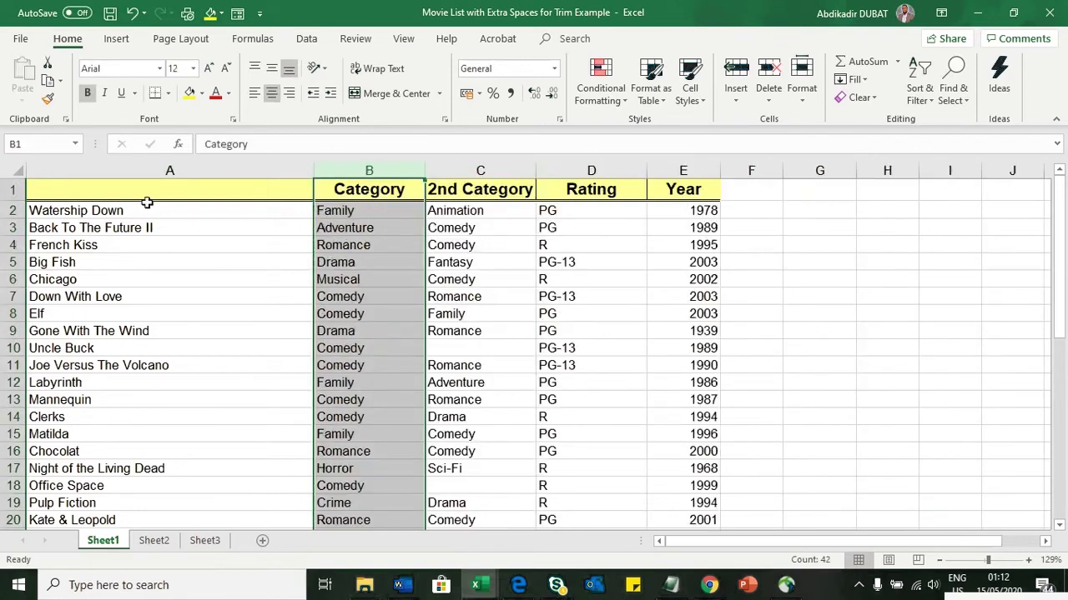
Step: Enter the header Title in cell A1 and check the cleaned movie titles in column A
left_click(125, 184)
type("T")
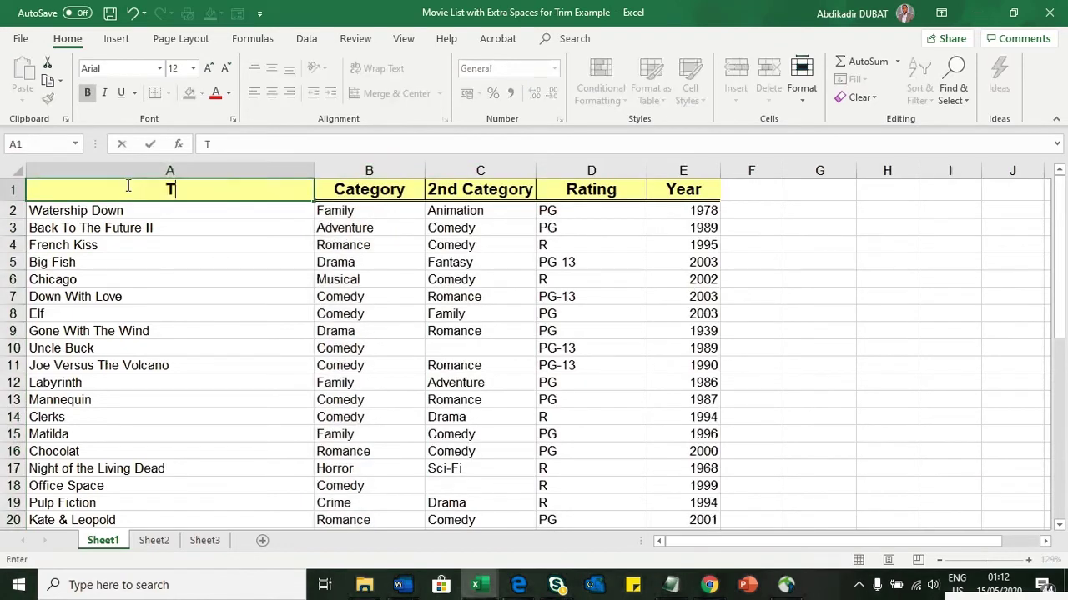
type("itle")
key("Return")
left_click(141, 267)
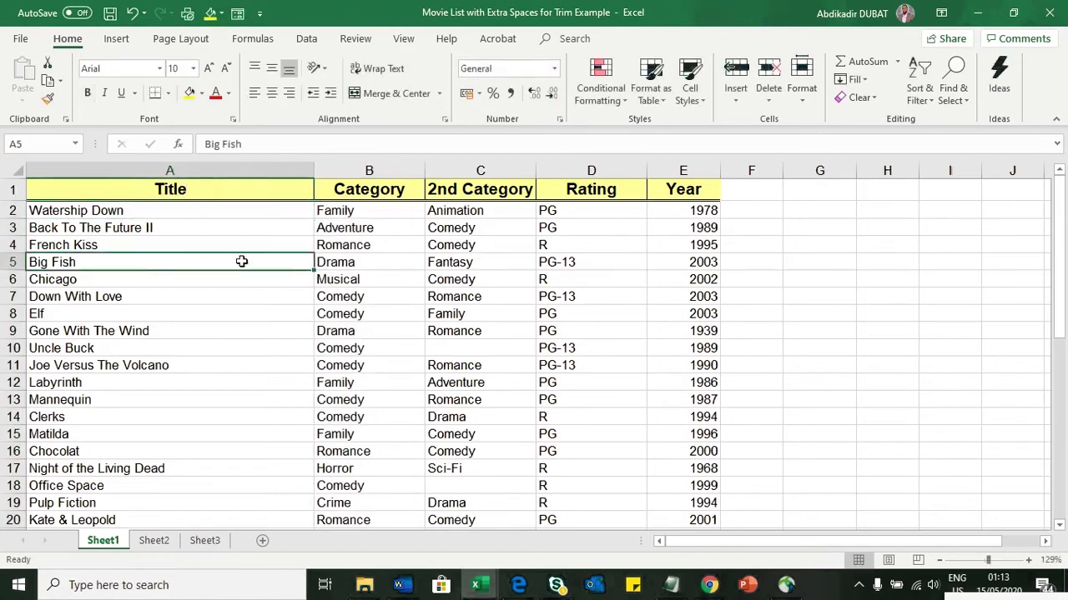
left_click(367, 245)
left_click(235, 230)
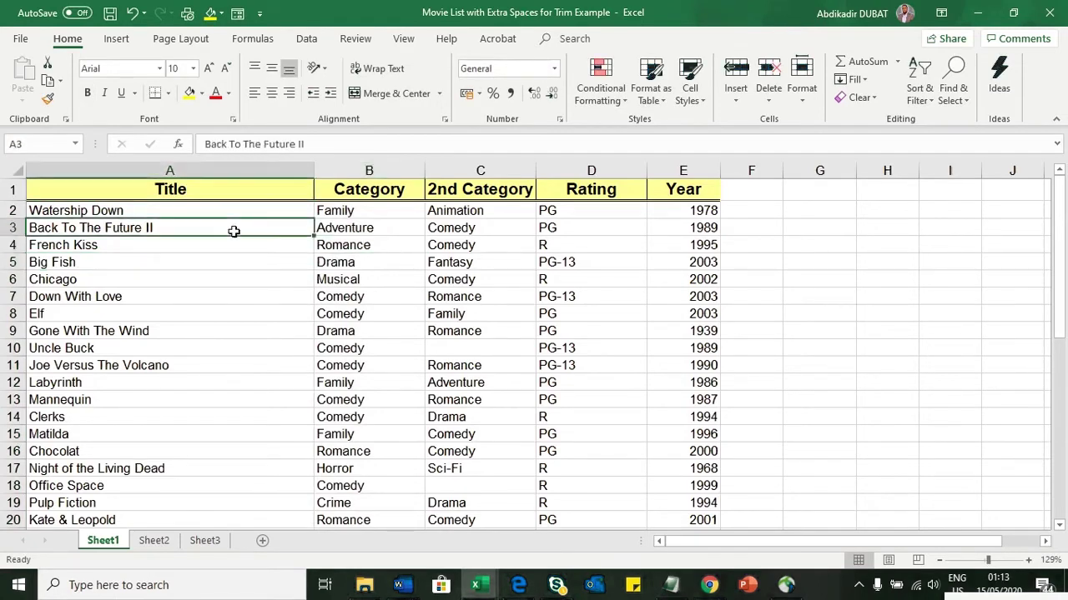
left_click(367, 243)
left_click(216, 290)
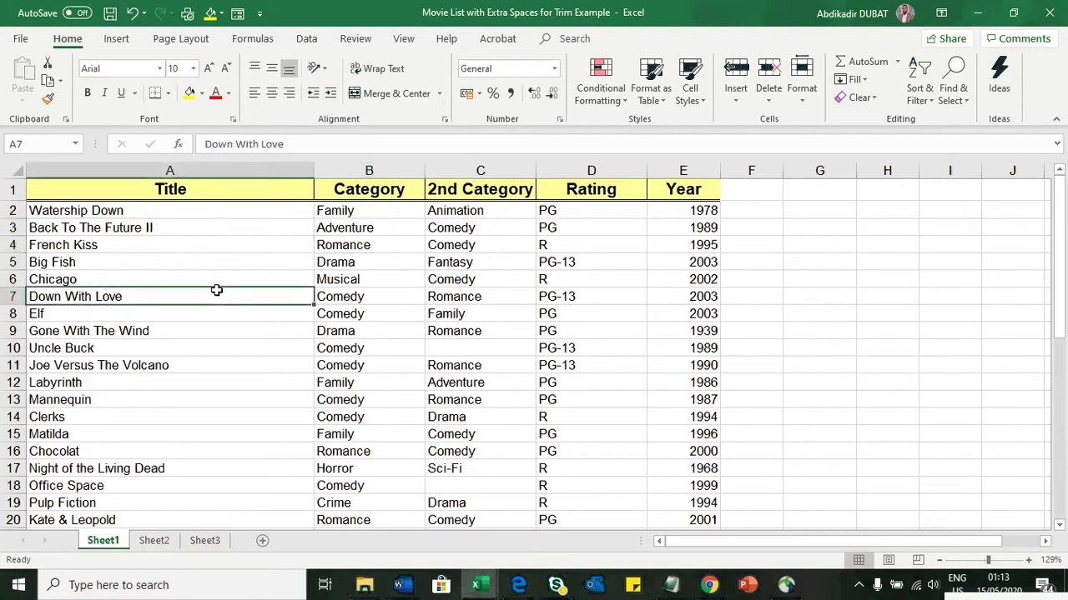